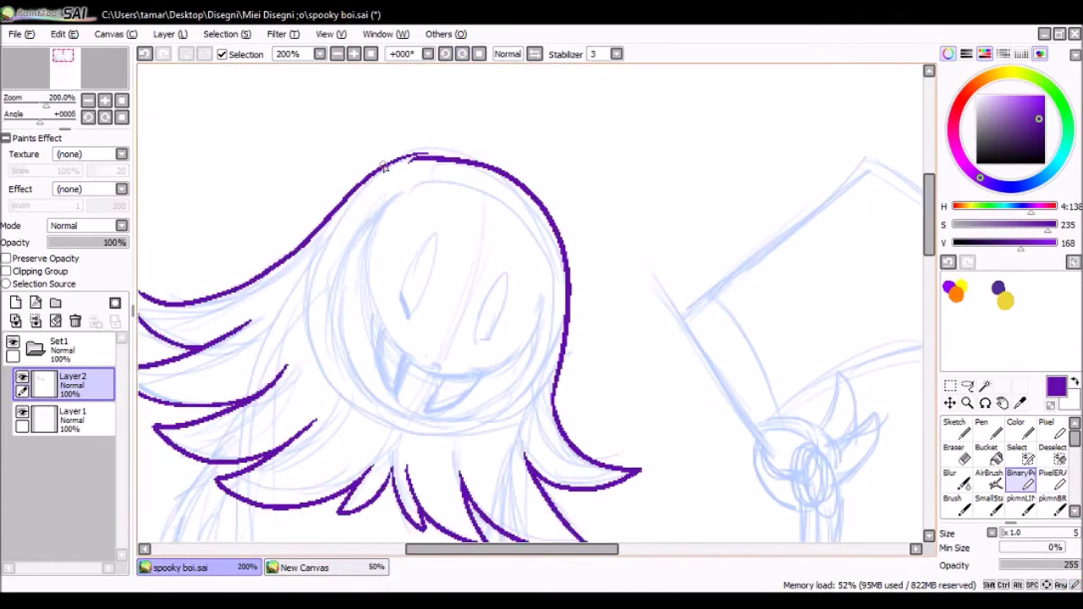
- Finish the head outline in purple and trace the grin's toothed upper edge in orange over the sketch
{"action": "mouse_move", "coordinate": [559, 274]}
{"action": "left_mouse_down"}
{"action": "mouse_move", "coordinate": [495, 293]}
{"action": "mouse_move", "coordinate": [491, 330]}
{"action": "left_mouse_up"}
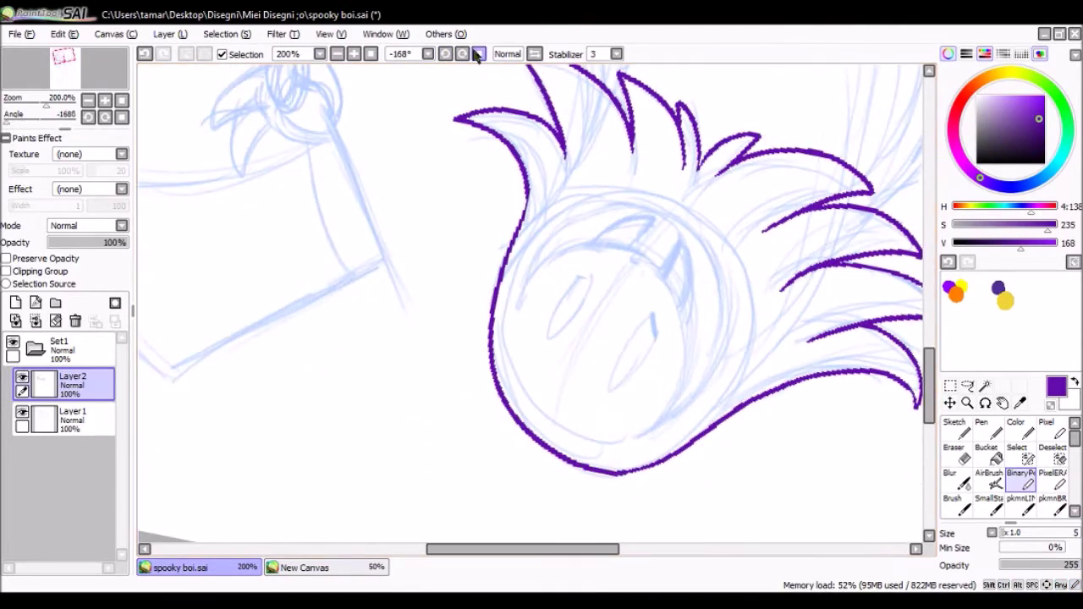
{"action": "left_click_drag", "start_coordinate": [392, 193], "coordinate": [389, 271]}
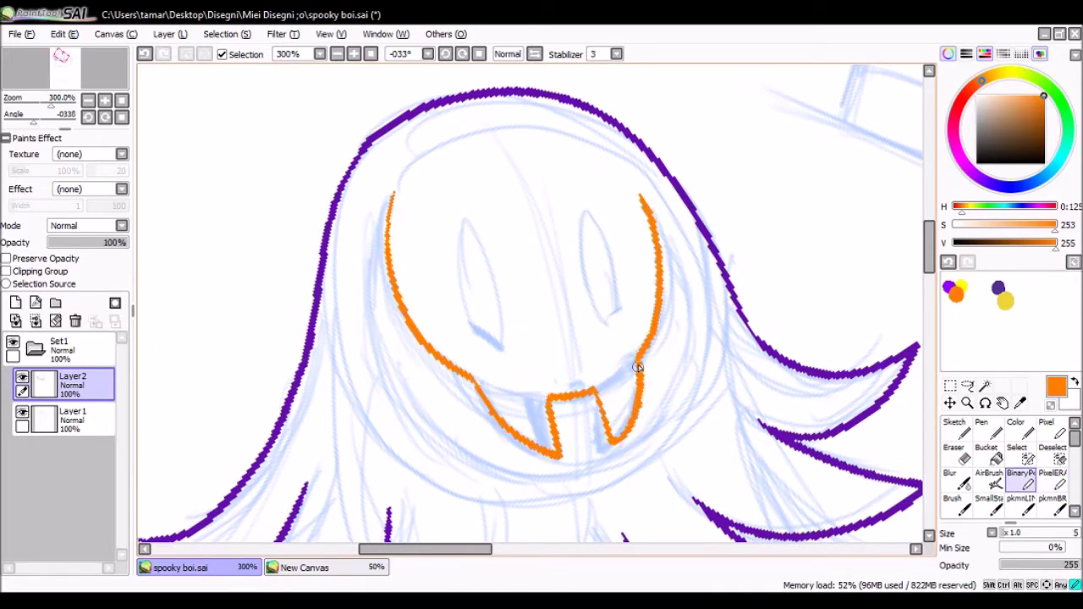
{"action": "left_click", "coordinate": [446, 54]}
{"action": "left_click", "coordinate": [446, 54]}
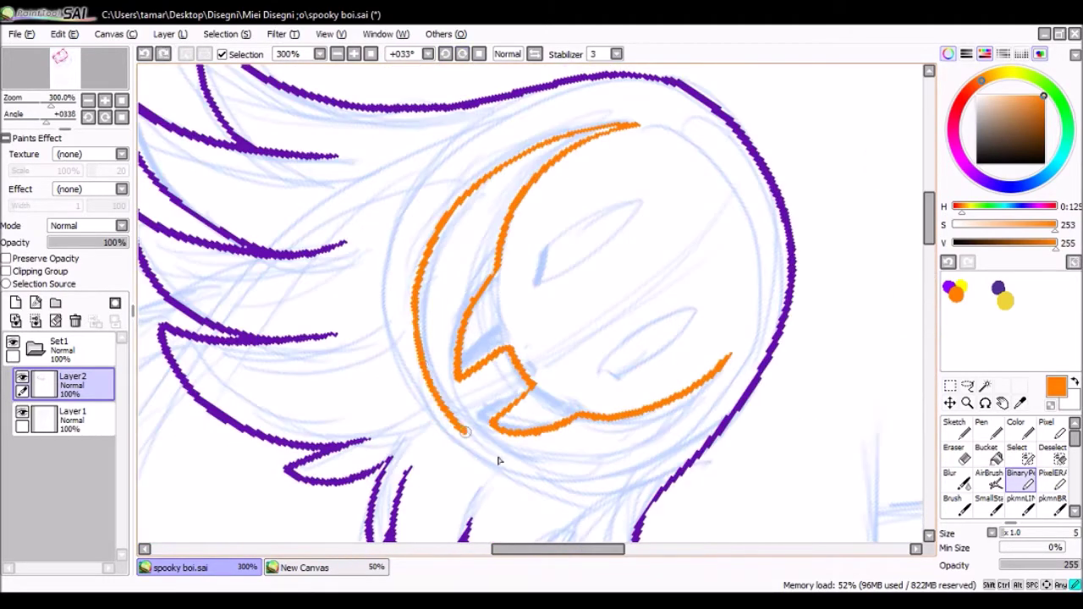
- Close the grin with its lower curve and outline both slanted eyes in orange
{"action": "key", "text": "Home"}
{"action": "left_click", "coordinate": [337, 54]}
{"action": "scroll", "coordinate": [507, 255], "scroll_direction": "up", "scroll_amount": 2}
{"action": "scroll", "coordinate": [511, 338], "scroll_direction": "up", "scroll_amount": 1}
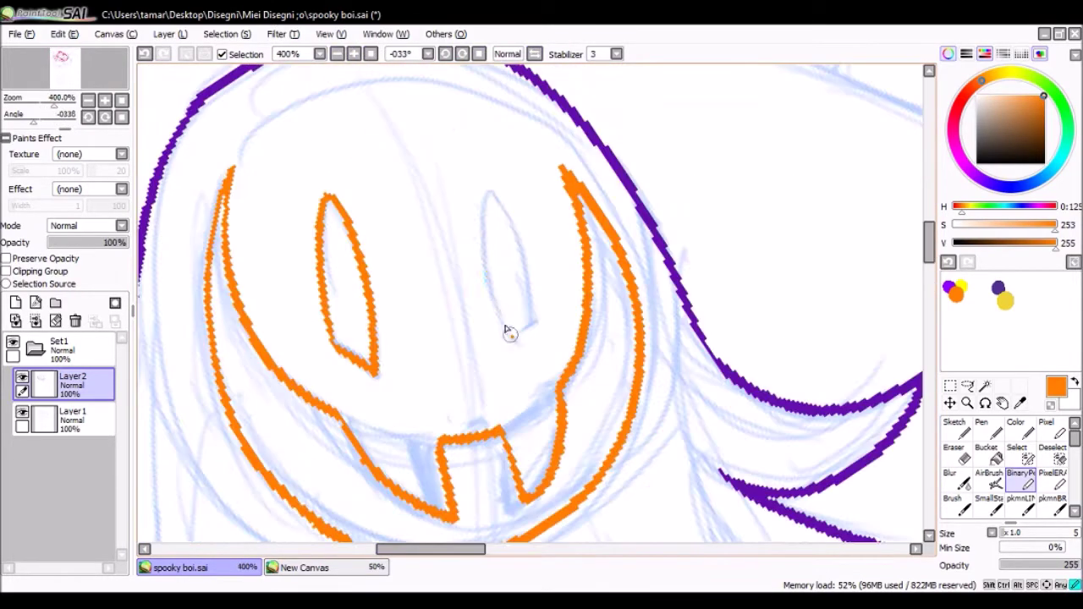
{"action": "left_click", "coordinate": [479, 53]}
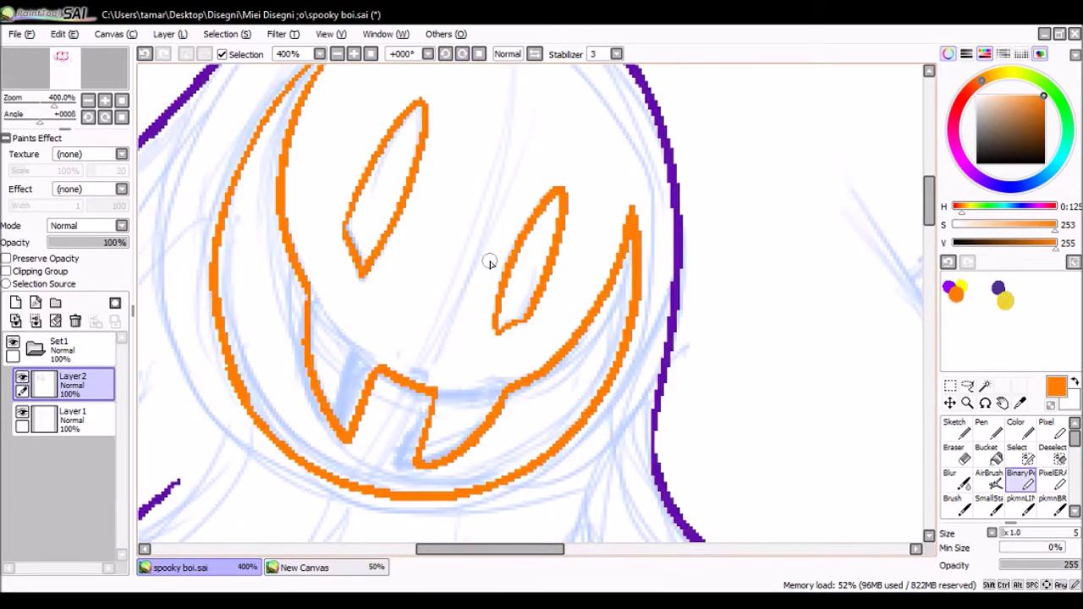
- Trace the lowered arm and its clawed hand in purple with the binary pen, and save the drawing
{"action": "scroll", "coordinate": [490, 263], "scroll_direction": "down", "scroll_amount": 2}
{"action": "left_click_drag", "start_coordinate": [929, 204], "coordinate": [922, 272]}
{"action": "left_click", "coordinate": [999, 288]}
{"action": "key", "text": "Delete"}
{"action": "left_click_drag", "start_coordinate": [421, 230], "coordinate": [703, 333]}
{"action": "left_click", "coordinate": [479, 53]}
{"action": "scroll", "coordinate": [443, 316], "scroll_direction": "up", "scroll_amount": 1}
{"action": "mouse_move", "coordinate": [442, 316]}
{"action": "left_mouse_down"}
{"action": "mouse_move", "coordinate": [565, 158]}
{"action": "mouse_move", "coordinate": [566, 245]}
{"action": "left_mouse_up"}
{"action": "mouse_move", "coordinate": [275, 146]}
{"action": "left_mouse_down"}
{"action": "mouse_move", "coordinate": [430, 454]}
{"action": "mouse_move", "coordinate": [618, 440]}
{"action": "left_mouse_up"}
{"action": "left_click_drag", "start_coordinate": [618, 441], "coordinate": [584, 290]}
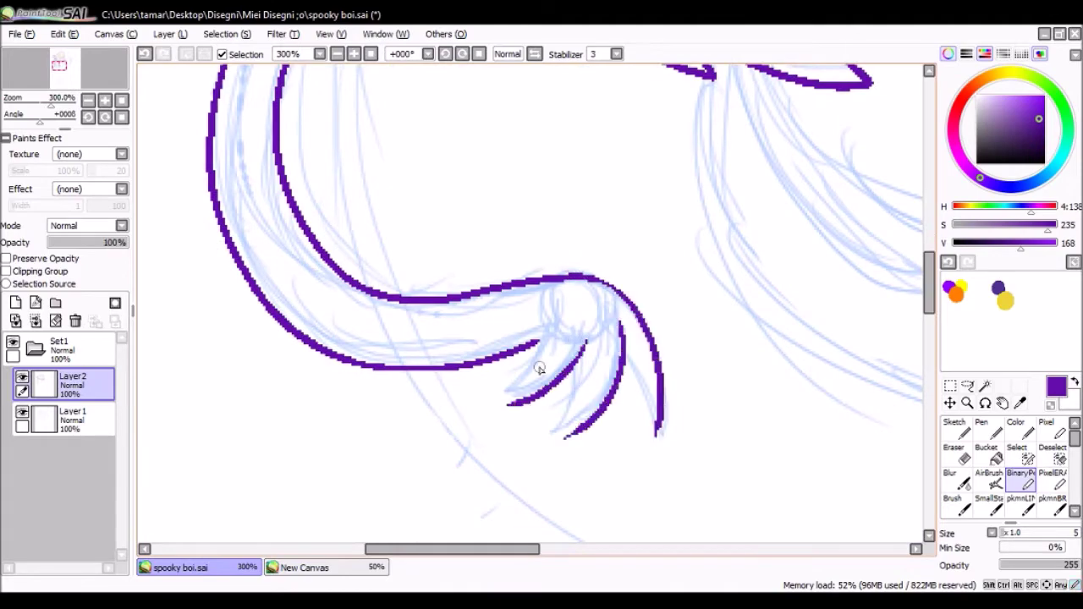
{"action": "left_click", "coordinate": [348, 53]}
{"action": "key", "text": "ctrl+s"}
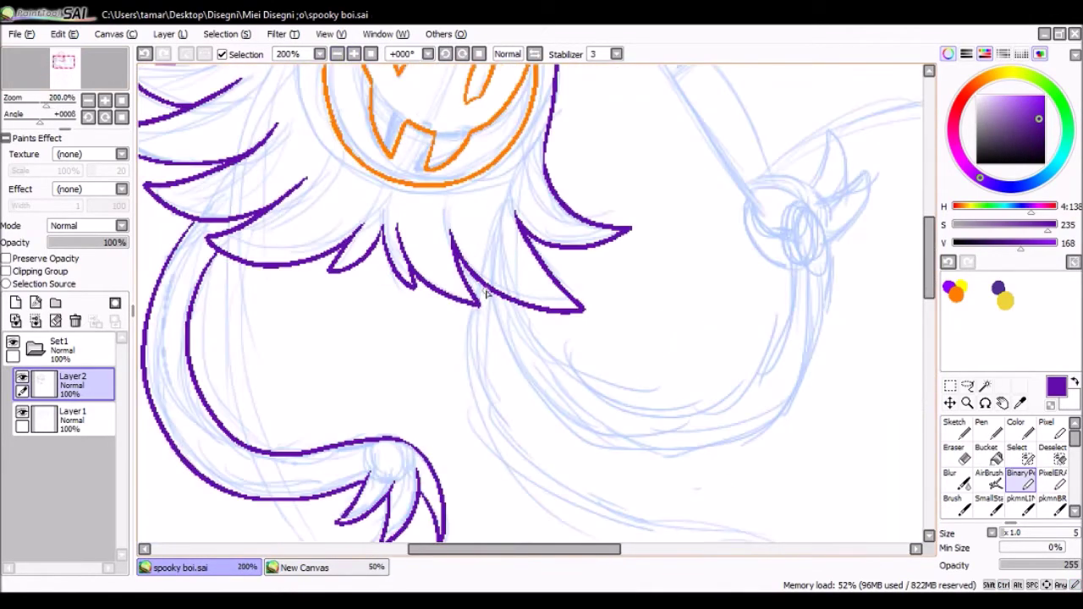
- Trace the tail's coiled spiral and outer sweep in purple
{"action": "left_click", "coordinate": [353, 53]}
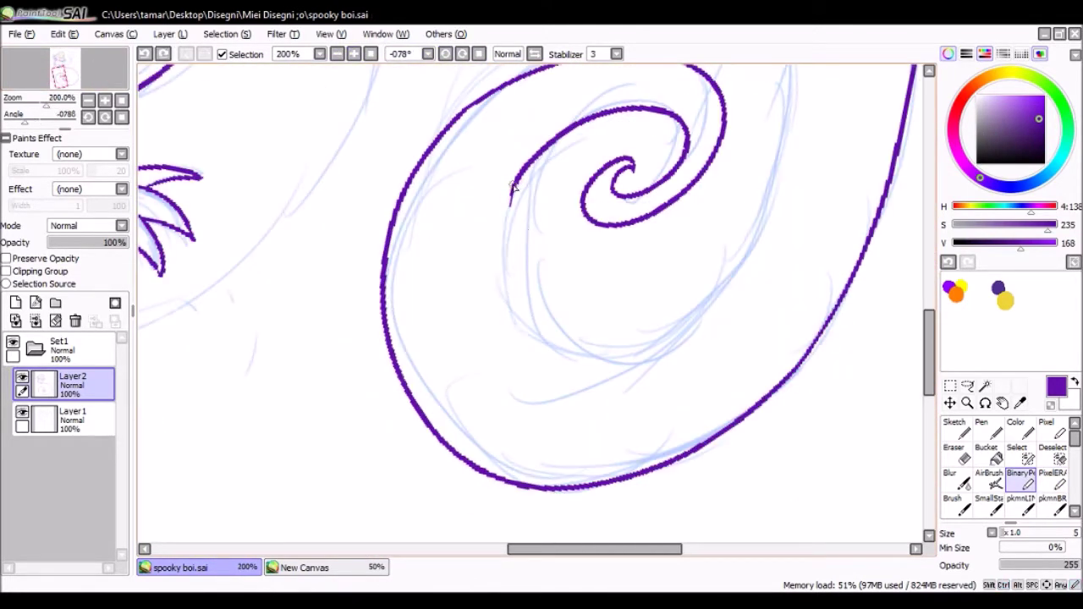
{"action": "left_click_drag", "start_coordinate": [512, 188], "coordinate": [544, 347]}
{"action": "key", "text": "ctrl+plus"}
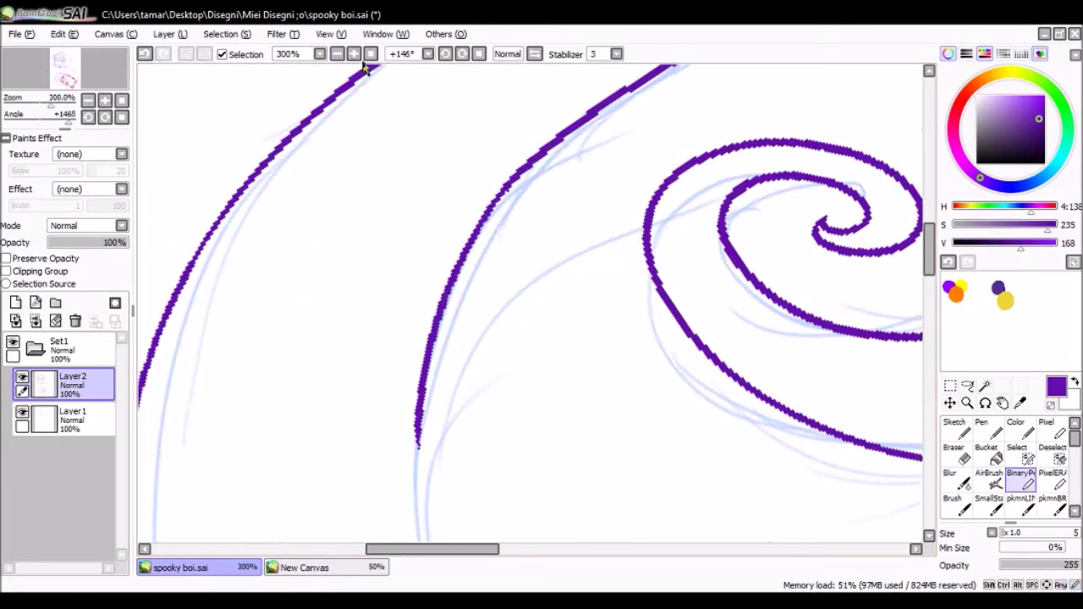
{"action": "left_click", "coordinate": [336, 53]}
{"action": "left_click", "coordinate": [354, 54]}
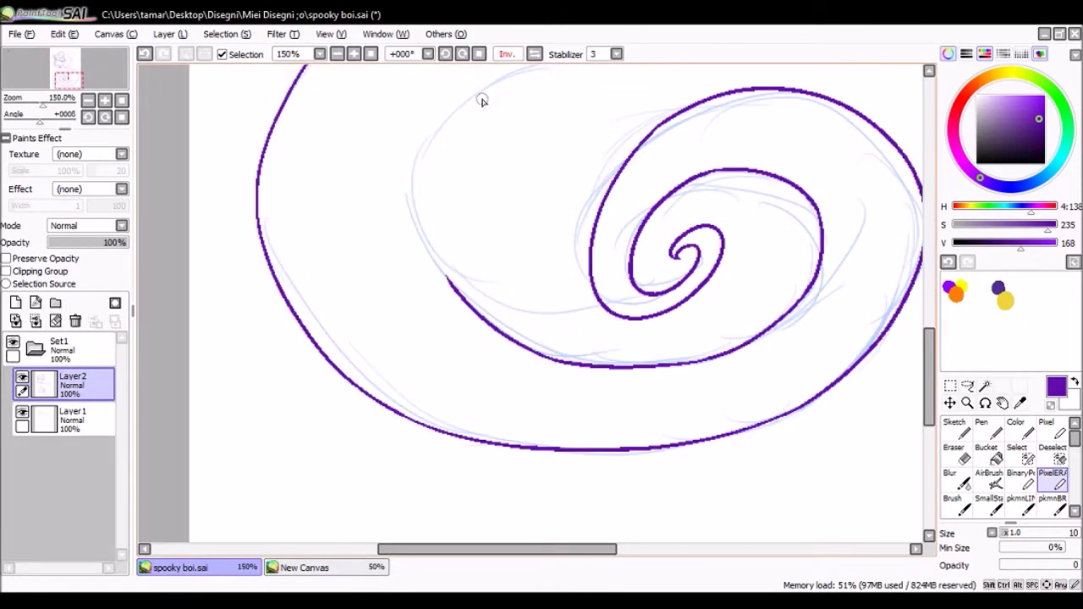
- Trace the inner contour of the tail's large bend in purple and carry the line toward the torso
{"action": "left_click", "coordinate": [354, 53]}
{"action": "left_click", "coordinate": [337, 53]}
{"action": "left_click", "coordinate": [354, 53]}
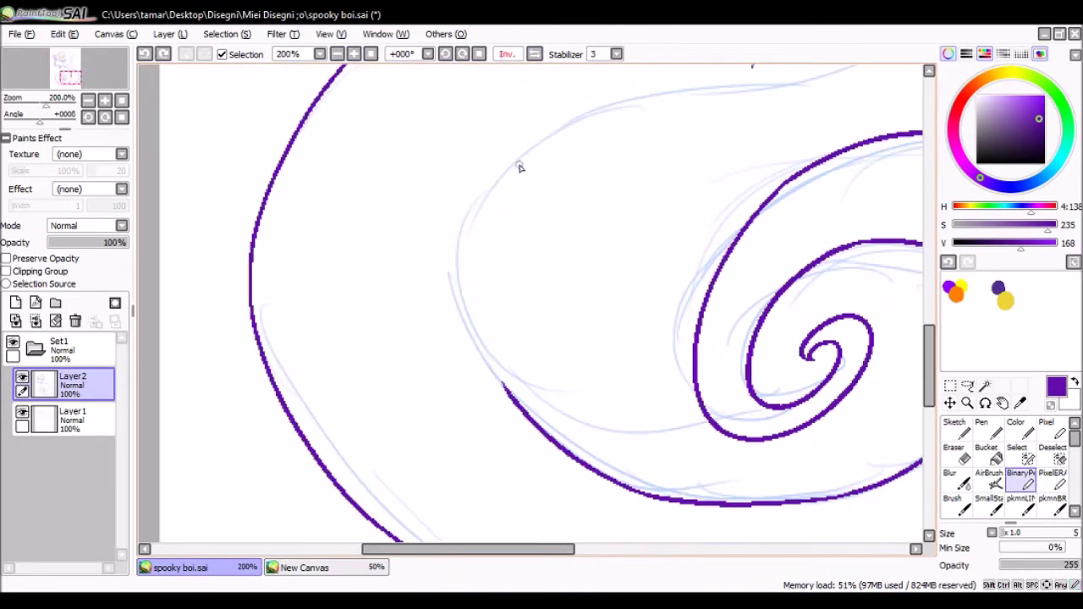
{"action": "mouse_move", "coordinate": [590, 125]}
{"action": "left_mouse_down"}
{"action": "mouse_move", "coordinate": [452, 99]}
{"action": "mouse_move", "coordinate": [416, 223]}
{"action": "mouse_move", "coordinate": [375, 300]}
{"action": "mouse_move", "coordinate": [446, 65]}
{"action": "mouse_move", "coordinate": [468, 196]}
{"action": "left_mouse_up"}
{"action": "left_click", "coordinate": [534, 54]}
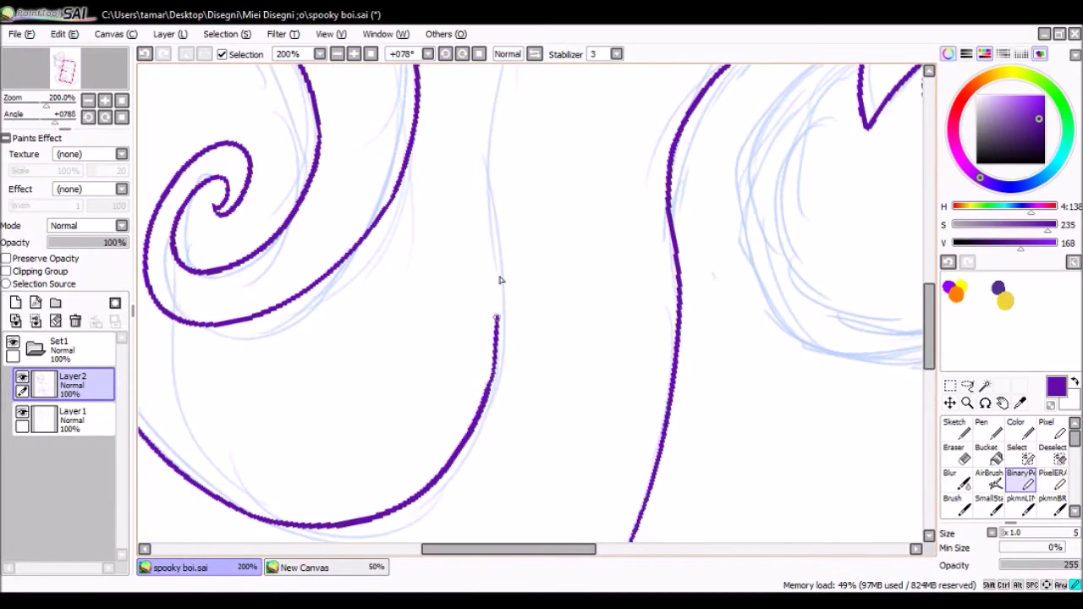
{"action": "left_click", "coordinate": [480, 54]}
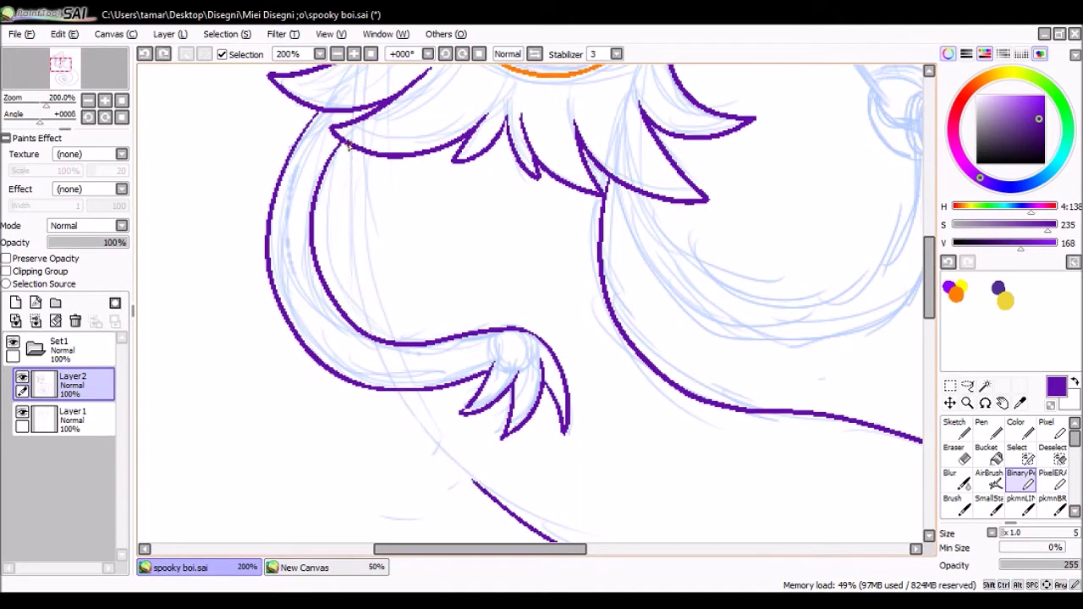
- Extend the torso contour behind the lowered arm up to the hair in purple
{"action": "left_click_drag", "start_coordinate": [346, 162], "coordinate": [445, 42]}
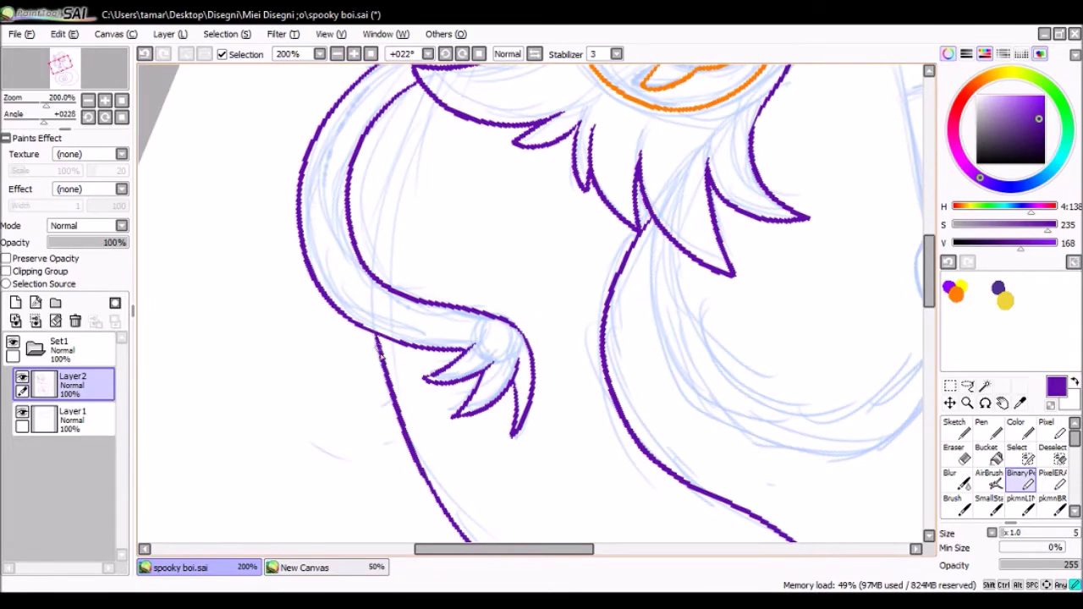
{"action": "left_click", "coordinate": [338, 53]}
{"action": "left_click", "coordinate": [534, 53]}
{"action": "left_click", "coordinate": [535, 53]}
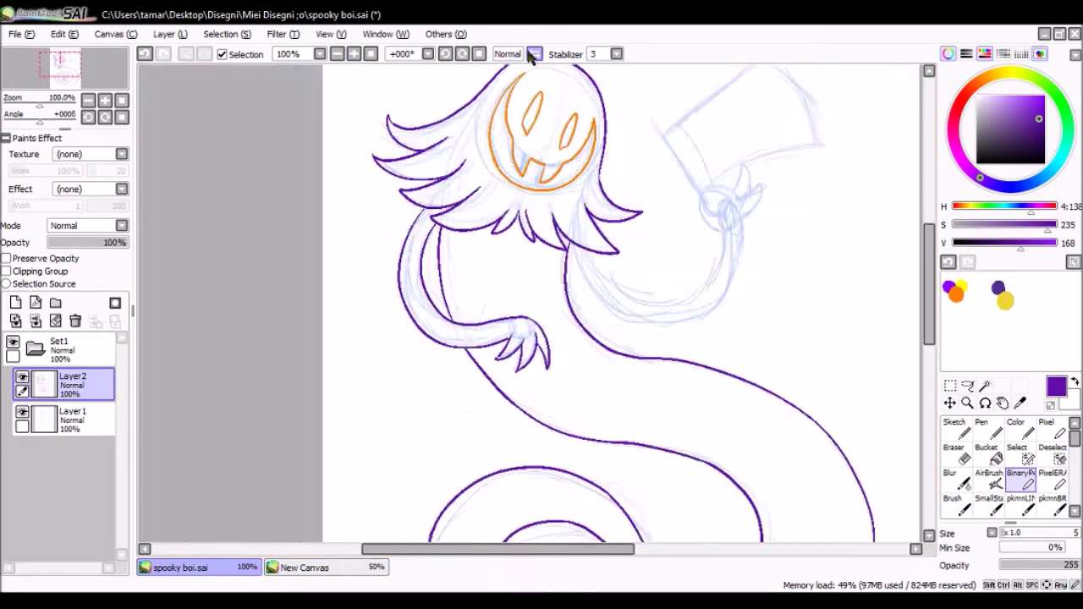
- Trace the raised arm's outer edge and the raised hand's curled thumb and finger in purple
{"action": "left_click_drag", "start_coordinate": [89, 72], "coordinate": [738, 224]}
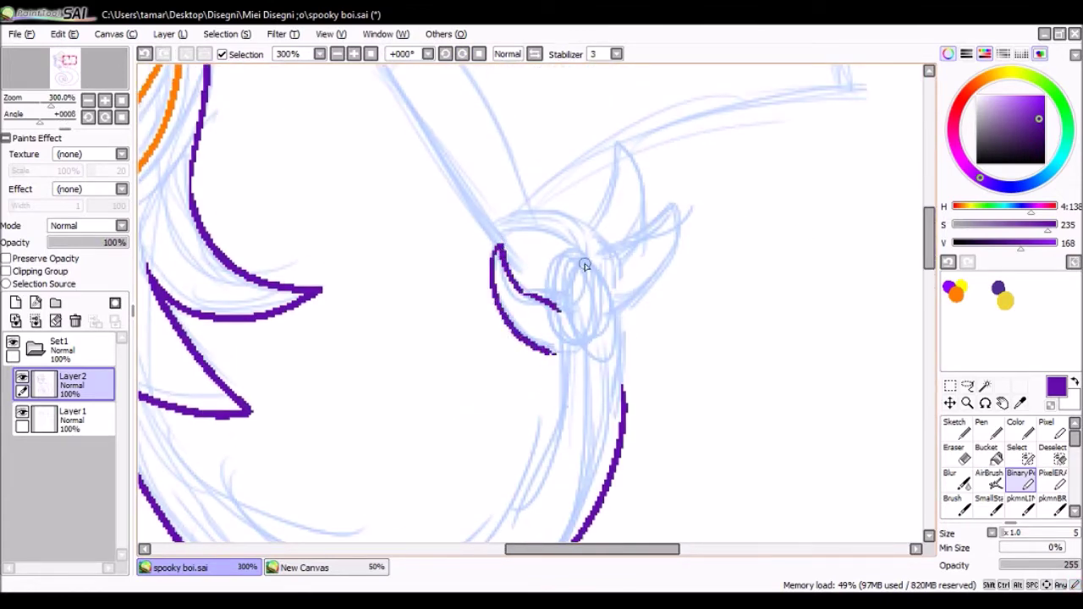
{"action": "scroll", "coordinate": [563, 348], "scroll_direction": "right", "scroll_amount": 5}
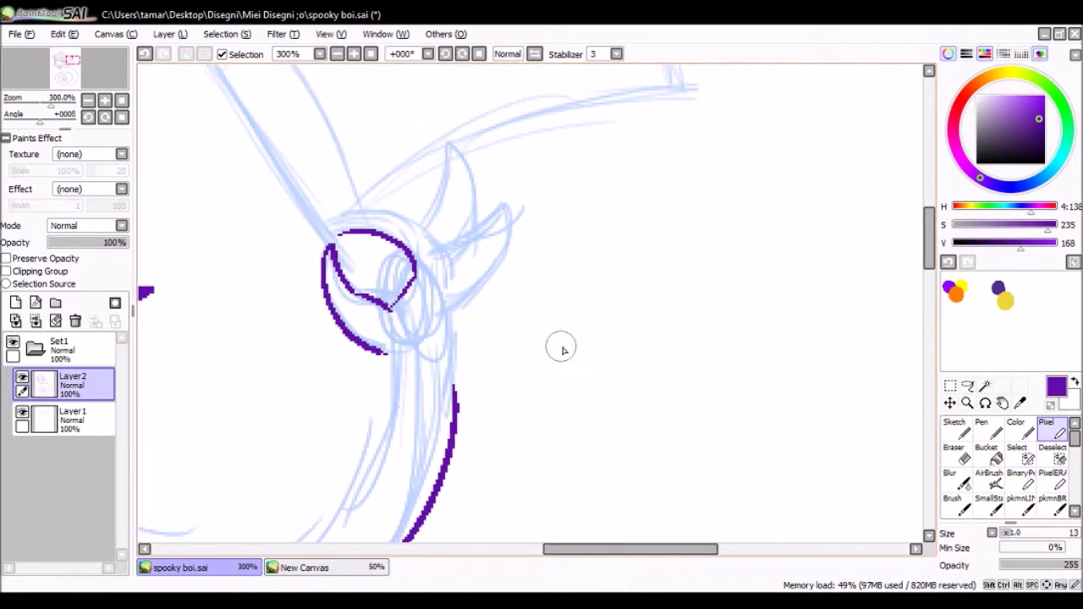
- Undo the handwritten lettering beside the raised hand
{"action": "key", "text": "ctrl+z"}
{"action": "key", "text": "ctrl+z"}
{"action": "key", "text": "ctrl+z"}
{"action": "key", "text": "ctrl+z"}
{"action": "key", "text": "ctrl+z"}
{"action": "key", "text": "ctrl+z"}
{"action": "key", "text": "ctrl+z"}
{"action": "key", "text": "ctrl+z"}
{"action": "key", "text": "ctrl+z"}
{"action": "key", "text": "ctrl+z"}
{"action": "key", "text": "ctrl+z"}
{"action": "key", "text": "ctrl+z"}
{"action": "key", "text": "ctrl+z"}
{"action": "key", "text": "ctrl+z"}
{"action": "key", "text": "ctrl+z"}
{"action": "key", "text": "ctrl+z"}
{"action": "key", "text": "ctrl+z"}
{"action": "key", "text": "ctrl+z"}
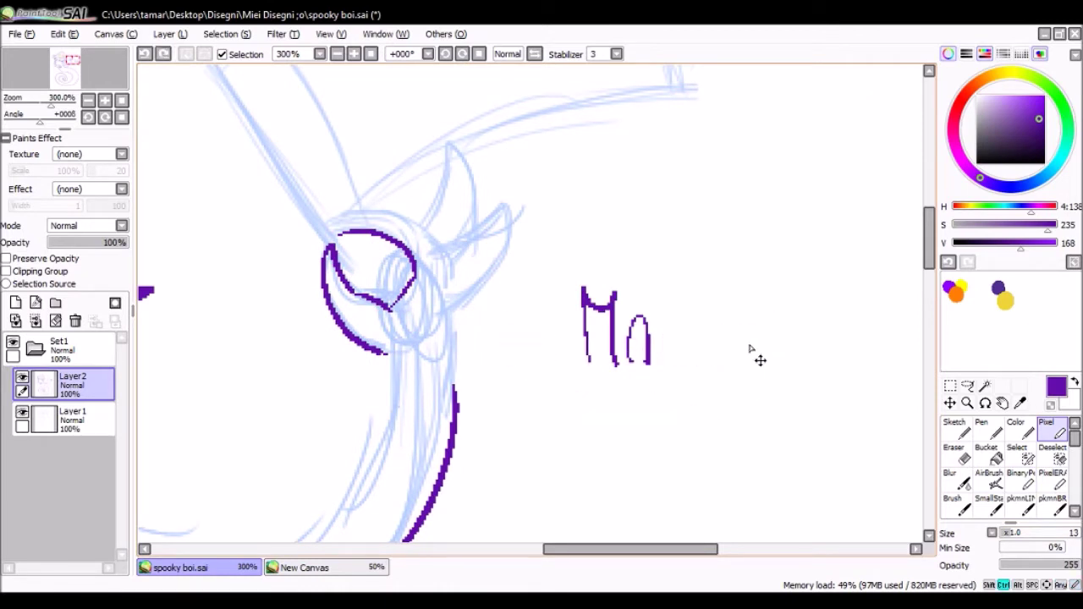
- Trace the back of the raised hand, its two pointed fingers and the arm's outer curve in purple
{"action": "scroll", "coordinate": [757, 358], "scroll_direction": "left", "scroll_amount": 5}
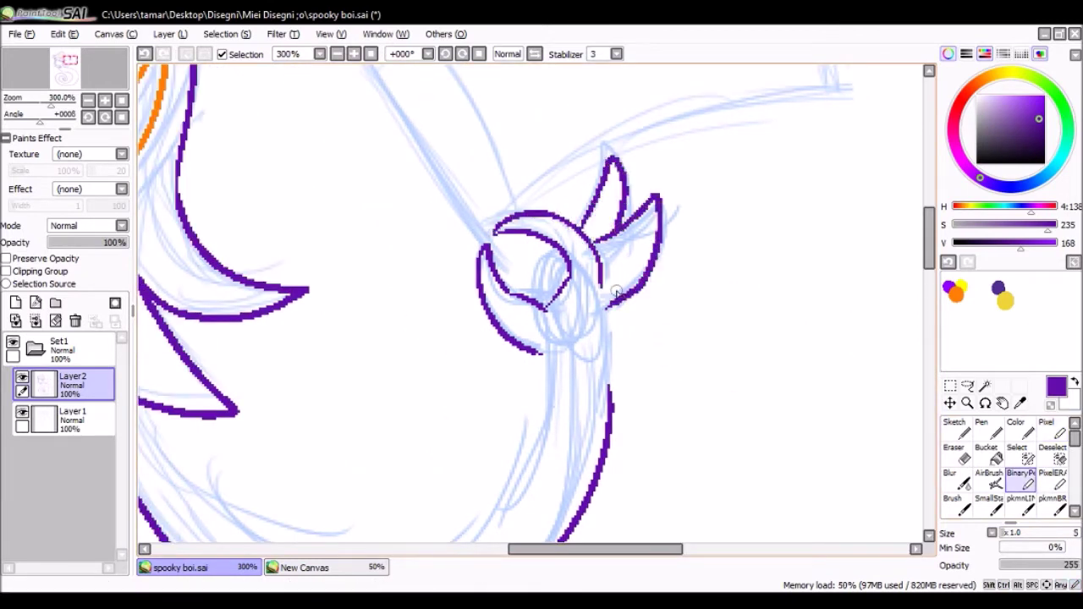
{"action": "key", "text": "ctrl+z"}
{"action": "left_click", "coordinate": [371, 53]}
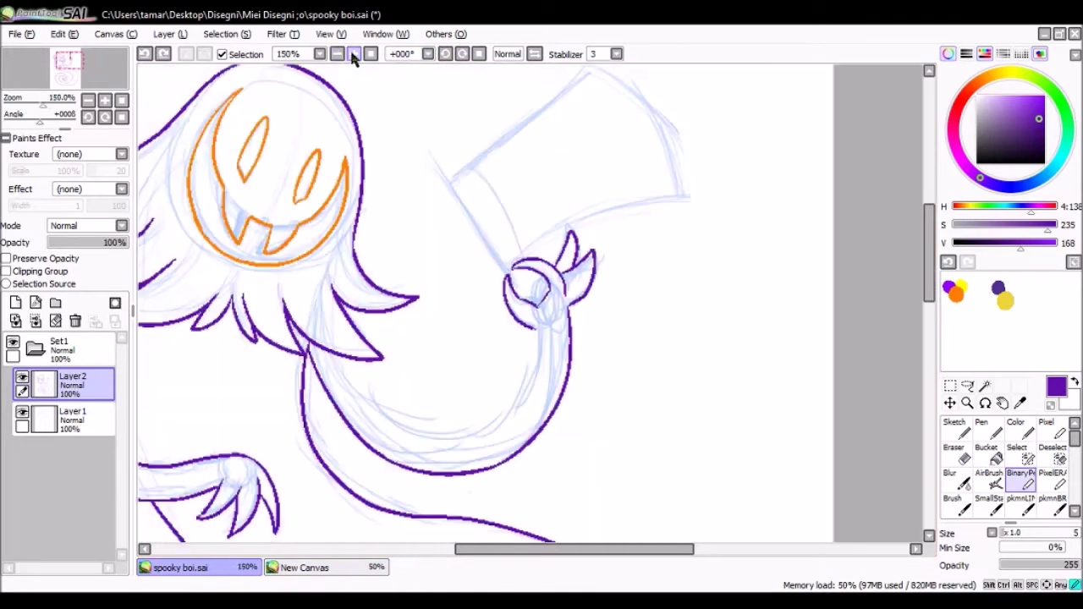
- Trace the raised arm's inner curve from the hair to the wrist in purple
{"action": "left_click", "coordinate": [354, 53]}
{"action": "left_click", "coordinate": [463, 53]}
{"action": "left_click", "coordinate": [462, 54]}
{"action": "left_click", "coordinate": [337, 53]}
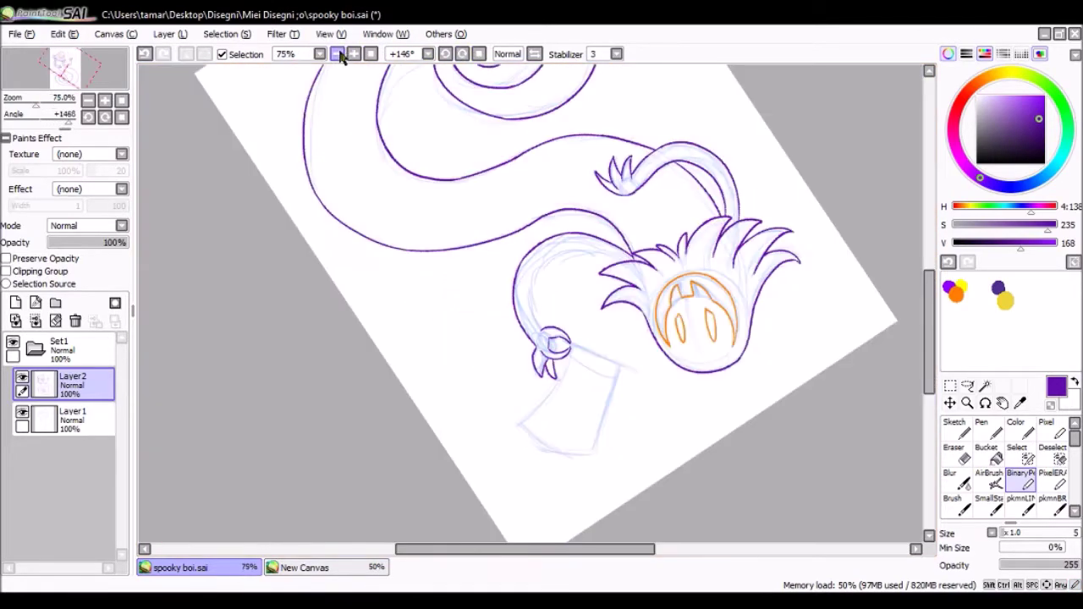
{"action": "left_click", "coordinate": [354, 53]}
{"action": "scroll", "coordinate": [544, 537], "scroll_direction": "left", "scroll_amount": 6}
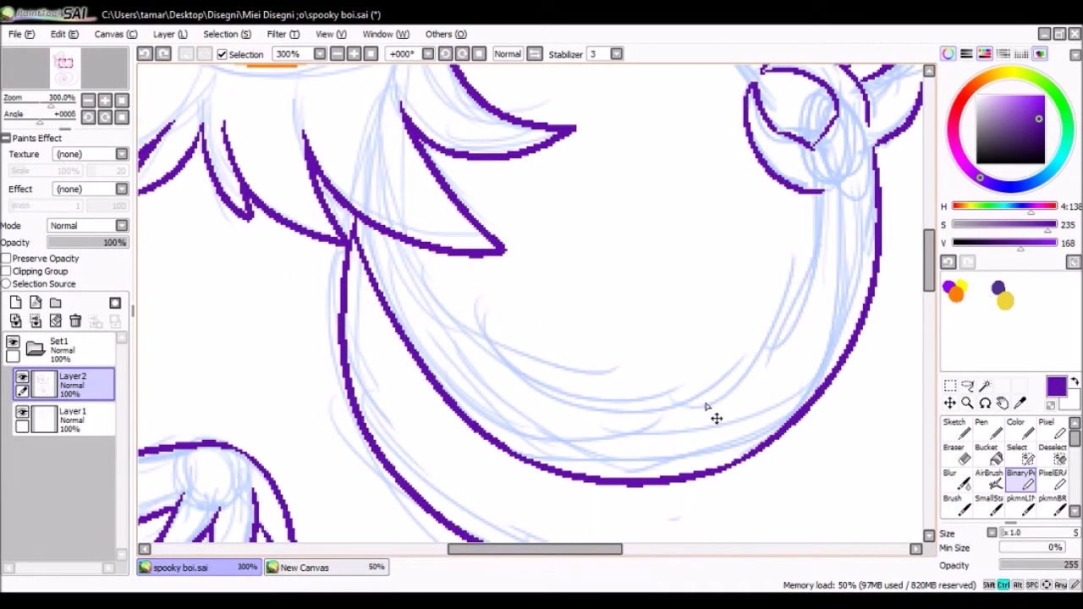
{"action": "left_click", "coordinate": [337, 54]}
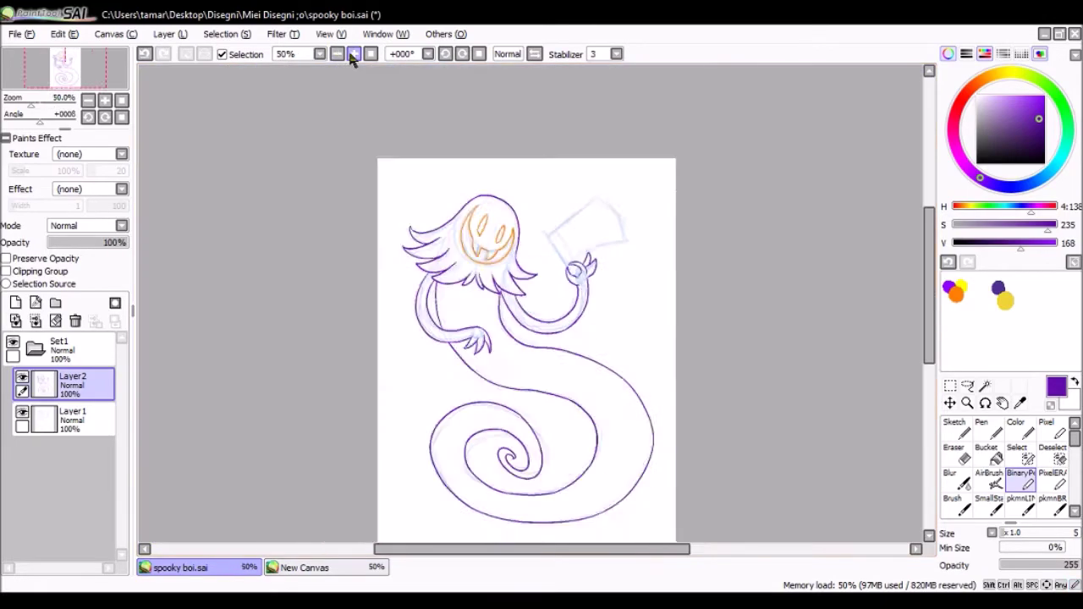
- Add a new layer for the hat beneath the purple line art, with black as the drawing color
{"action": "left_click", "coordinate": [354, 54]}
{"action": "left_click", "coordinate": [68, 420]}
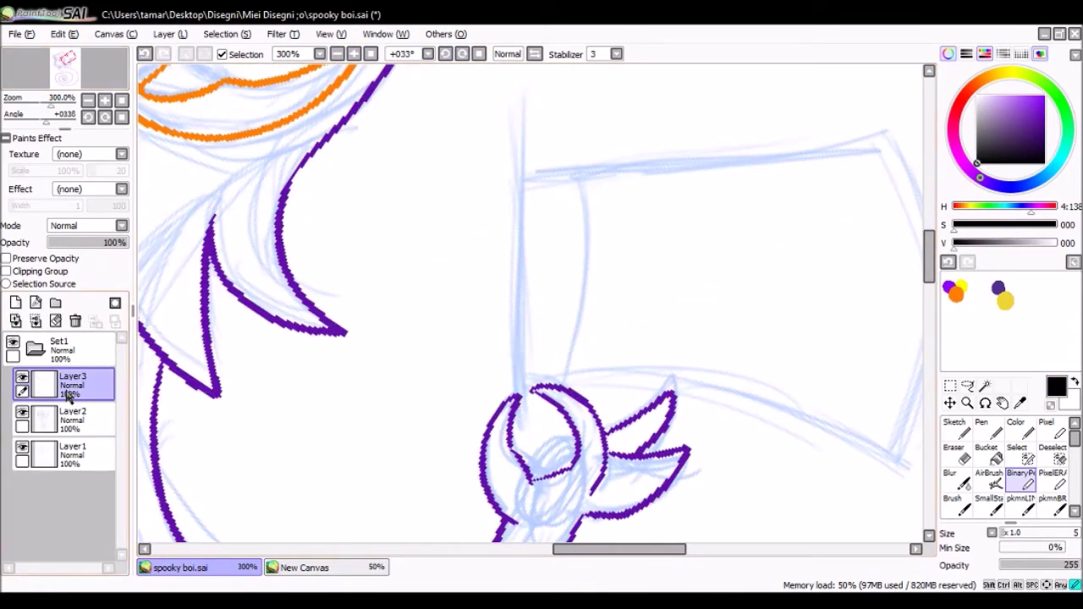
{"action": "left_click", "coordinate": [15, 302]}
{"action": "scroll", "coordinate": [551, 308], "scroll_direction": "up", "scroll_amount": 2}
{"action": "left_click", "coordinate": [445, 54]}
- Draw the top hat's brim as a tapered black line with the binary pen at size 6
{"action": "left_click_drag", "start_coordinate": [445, 59], "coordinate": [1018, 525]}
{"action": "left_click", "coordinate": [337, 53]}
{"action": "key", "text": "ctrl+z"}
{"action": "left_click_drag", "start_coordinate": [520, 179], "coordinate": [523, 200]}
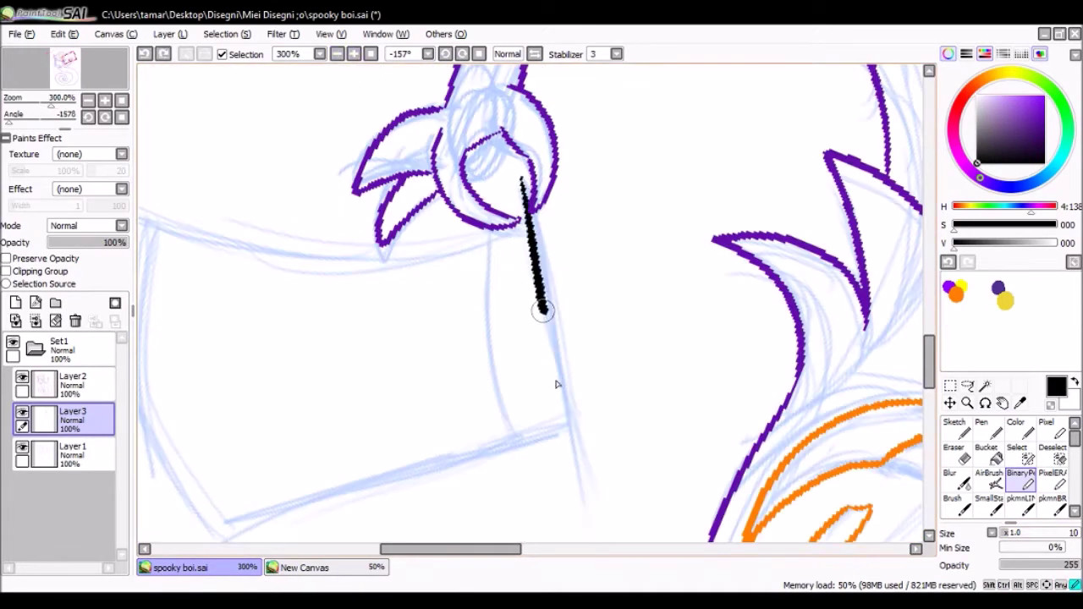
{"action": "left_click_drag", "start_coordinate": [514, 112], "coordinate": [542, 322]}
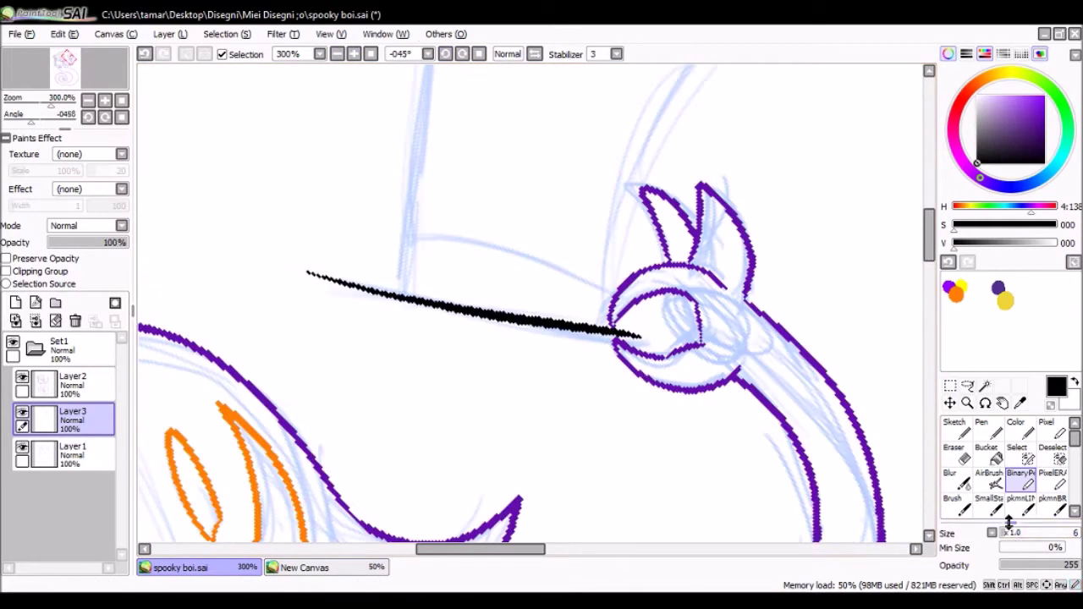
{"action": "scroll", "coordinate": [542, 321], "scroll_direction": "down", "scroll_amount": 2}
- Trace the top hat's sides, curved top and hatband in black
{"action": "left_click_drag", "start_coordinate": [441, 175], "coordinate": [464, 427]}
{"action": "left_click_drag", "start_coordinate": [622, 372], "coordinate": [377, 208]}
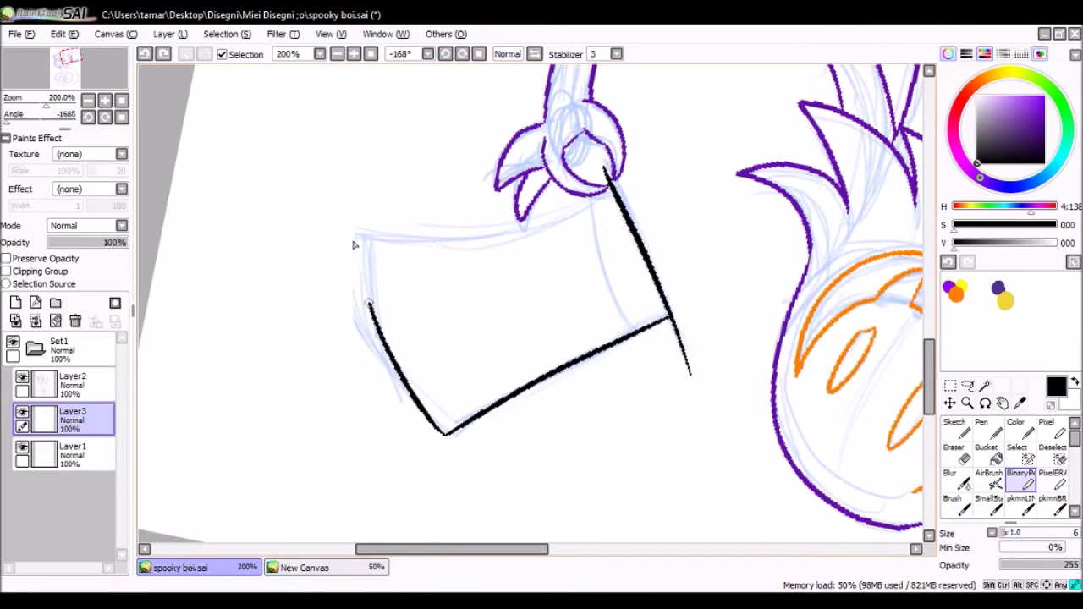
{"action": "left_click_drag", "start_coordinate": [376, 332], "coordinate": [479, 75]}
{"action": "left_click_drag", "start_coordinate": [639, 300], "coordinate": [474, 51]}
{"action": "scroll", "coordinate": [503, 538], "scroll_direction": "up", "scroll_amount": 2}
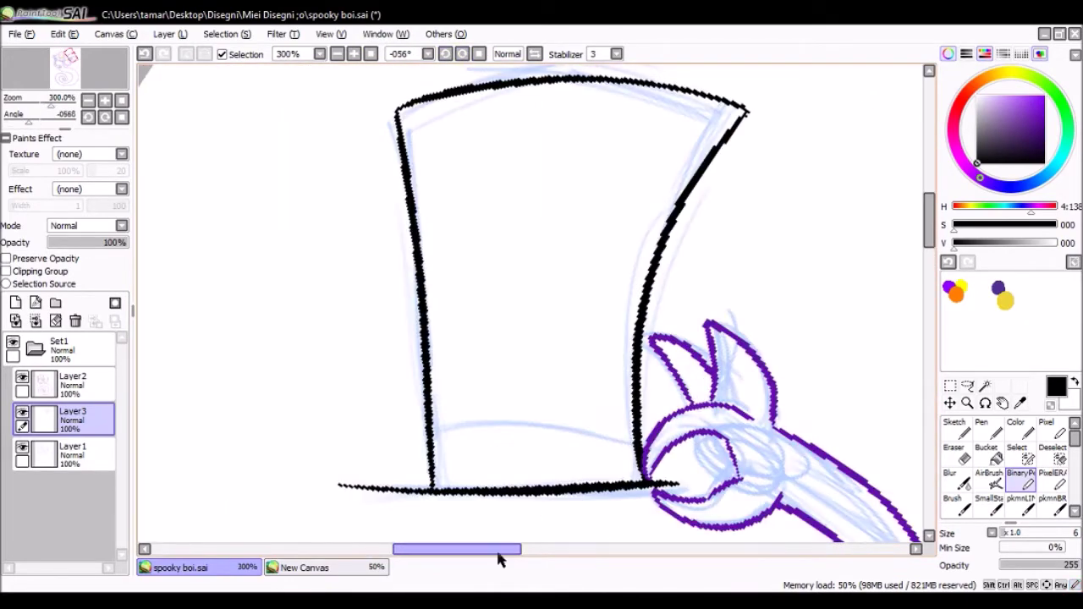
{"action": "left_click_drag", "start_coordinate": [503, 539], "coordinate": [669, 244]}
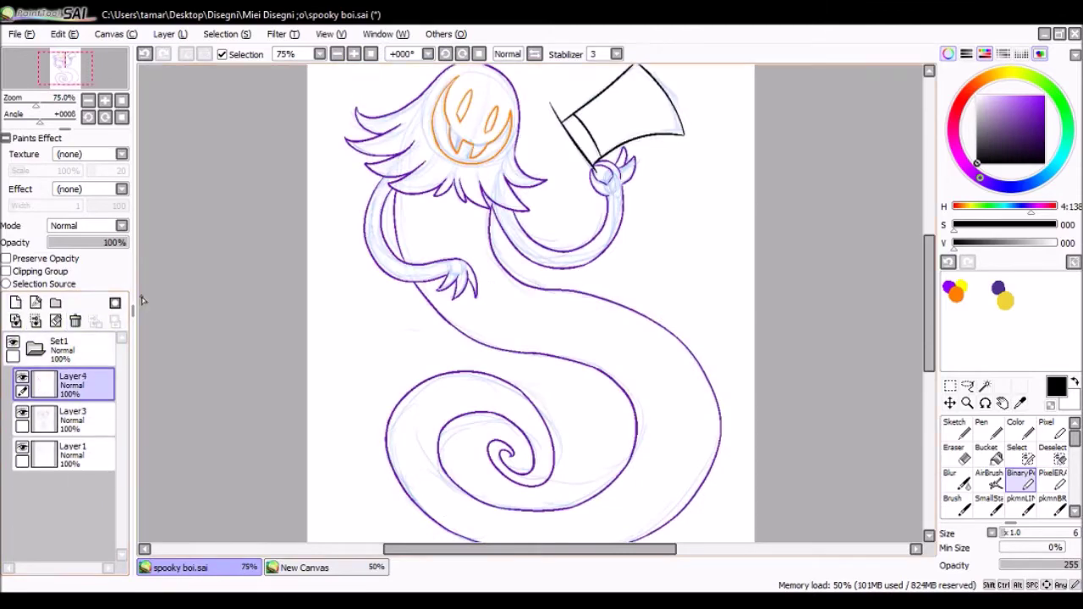
- Select the whole ghost and hat with the Magic Wand and hide the sketch layer
{"action": "key", "text": "w"}
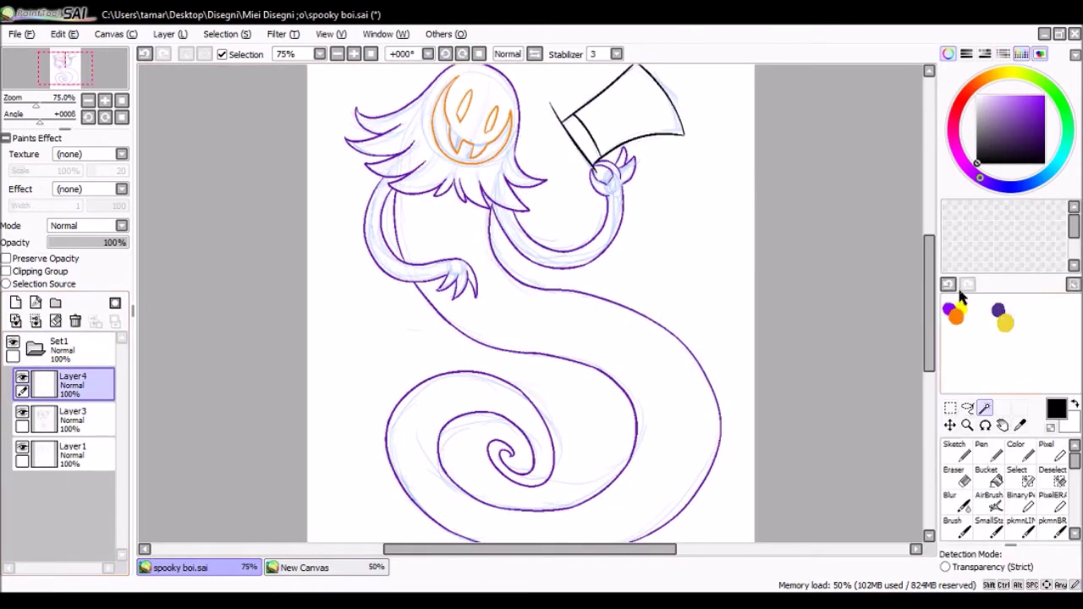
{"action": "left_click", "coordinate": [641, 234]}
{"action": "left_click", "coordinate": [23, 449]}
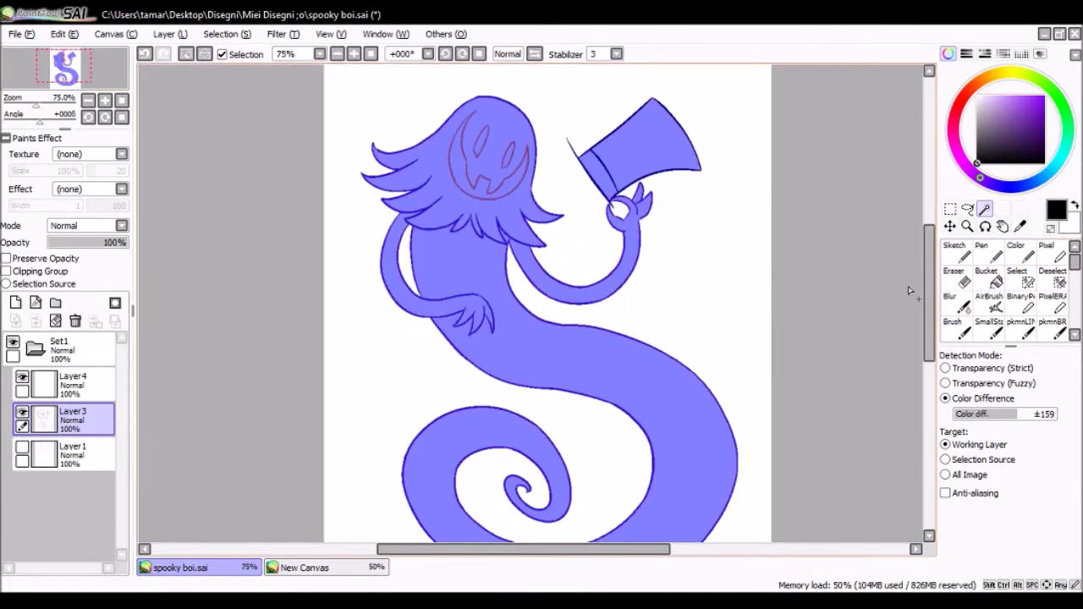
- Fill the selected ghost and hat with light grey using the Pixel brush on Layer4, below the line art
{"action": "left_click", "coordinate": [16, 302]}
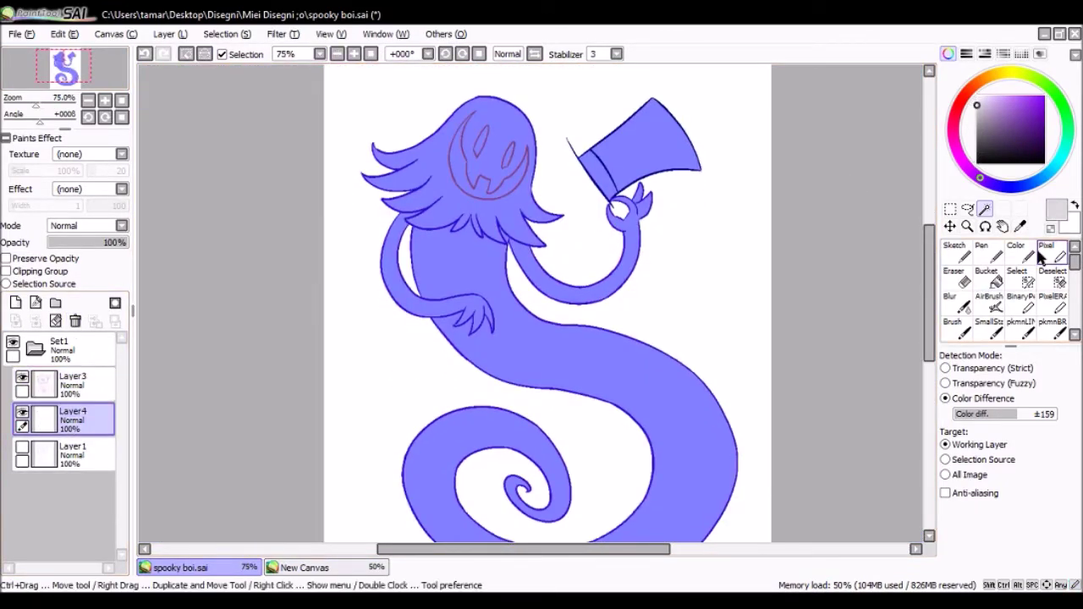
{"action": "left_click", "coordinate": [1046, 251]}
{"action": "left_click", "coordinate": [22, 377]}
{"action": "mouse_move", "coordinate": [474, 153]}
{"action": "left_mouse_down"}
{"action": "mouse_move", "coordinate": [593, 166]}
{"action": "mouse_move", "coordinate": [550, 474]}
{"action": "mouse_move", "coordinate": [712, 318]}
{"action": "left_mouse_up"}
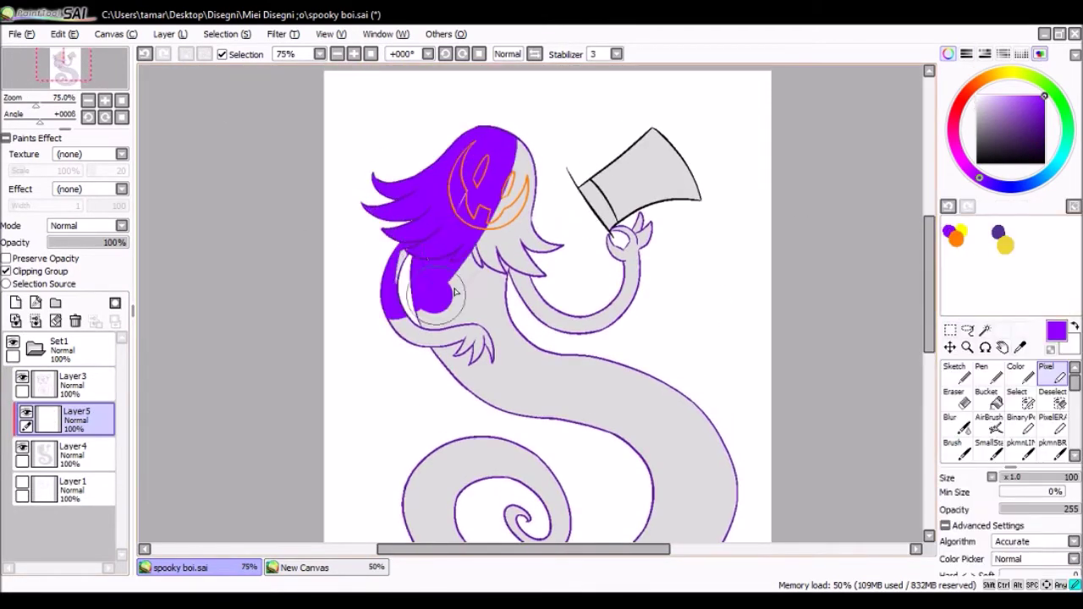
- Replace the bright purple with dark purple across the ghost's head, arms, body and tail on the clipping layer, using brush size 100
{"action": "key", "text": "ctrl+z"}
{"action": "left_click_drag", "start_coordinate": [529, 126], "coordinate": [441, 355]}
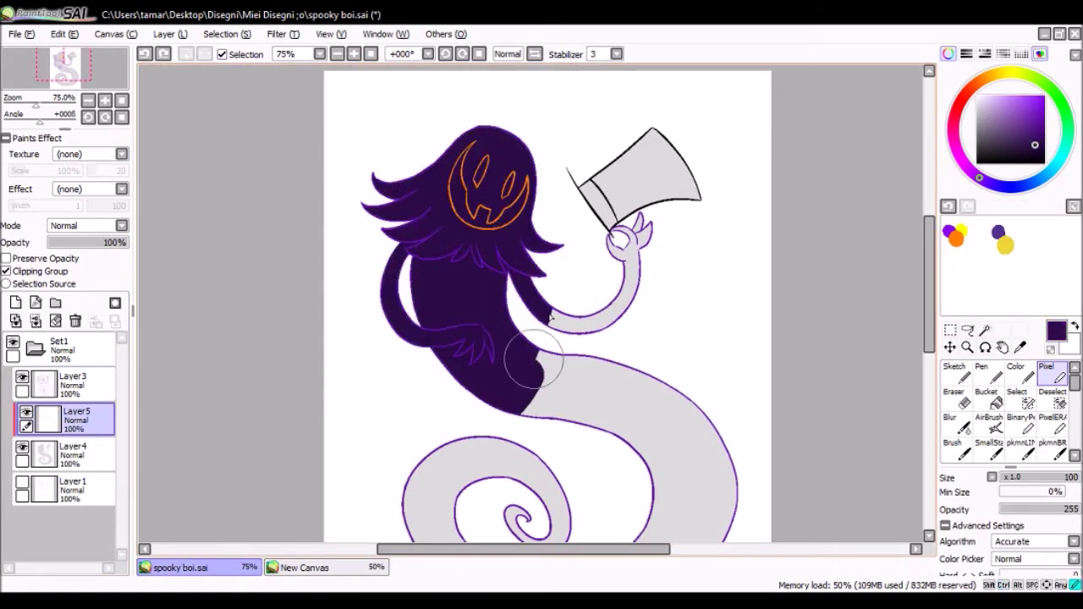
{"action": "left_click_drag", "start_coordinate": [542, 254], "coordinate": [677, 474]}
{"action": "scroll", "coordinate": [899, 234], "scroll_direction": "down", "scroll_amount": 3}
{"action": "left_click_drag", "start_coordinate": [508, 364], "coordinate": [660, 448]}
{"action": "left_click_drag", "start_coordinate": [424, 338], "coordinate": [575, 423]}
{"action": "scroll", "coordinate": [931, 264], "scroll_direction": "up", "scroll_amount": 4}
{"action": "scroll", "coordinate": [605, 242], "scroll_direction": "up", "scroll_amount": 3}
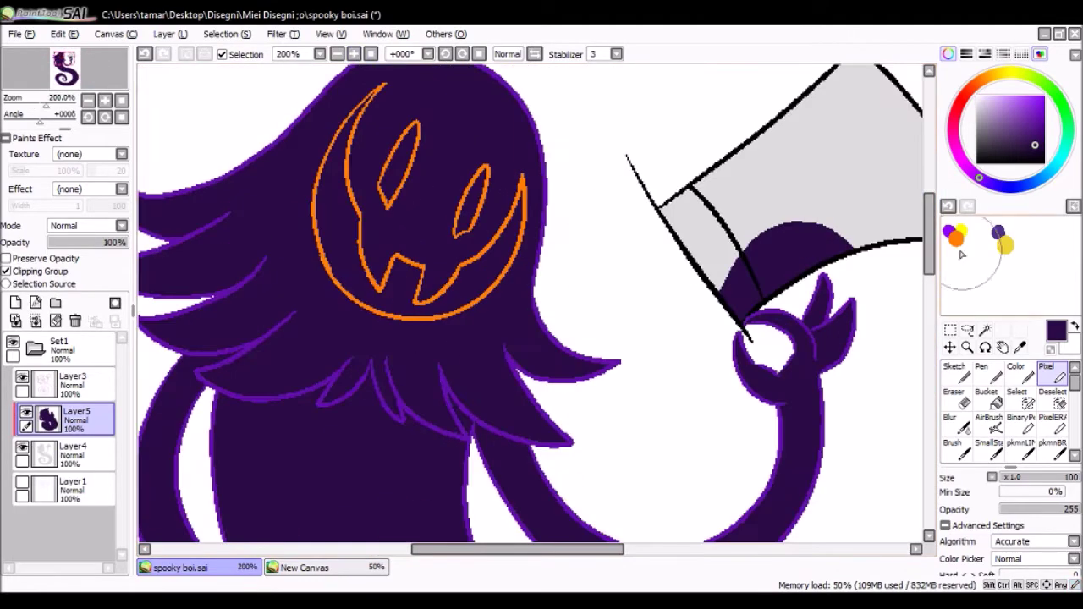
- Fill the ghost's mouth and both eyes with yellow on Layer5 using the Bucket, then clean up the mouth's upper tip
{"action": "left_click", "coordinate": [986, 398]}
{"action": "left_click", "coordinate": [1005, 245]}
{"action": "left_click", "coordinate": [483, 242]}
{"action": "left_click", "coordinate": [354, 53]}
{"action": "left_click", "coordinate": [354, 54]}
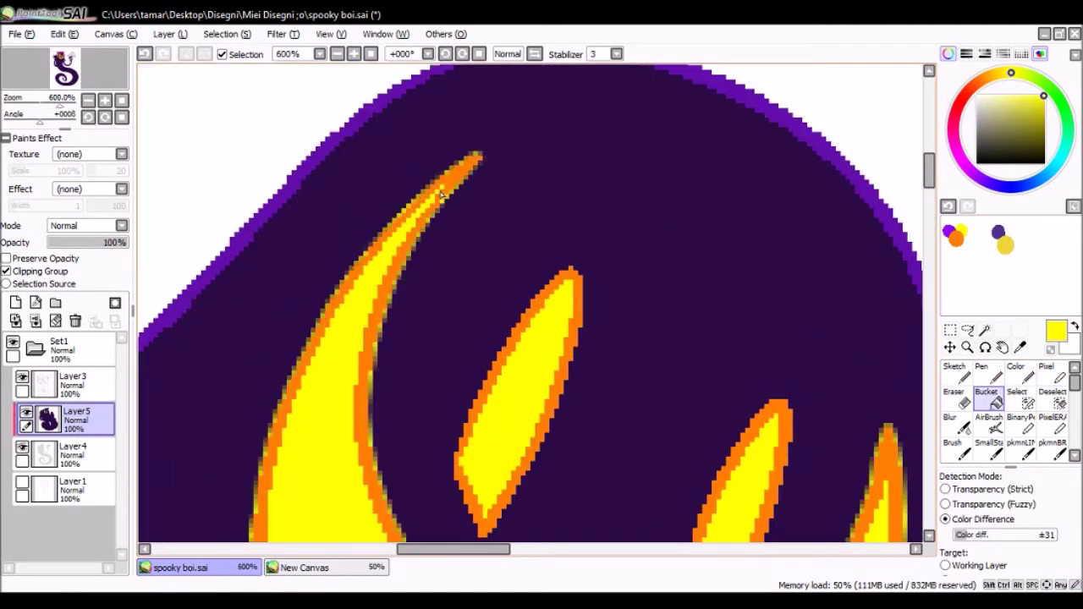
{"action": "left_click", "coordinate": [73, 453]}
{"action": "key", "text": "n"}
{"action": "scroll", "coordinate": [441, 197], "scroll_direction": "down", "scroll_amount": 4}
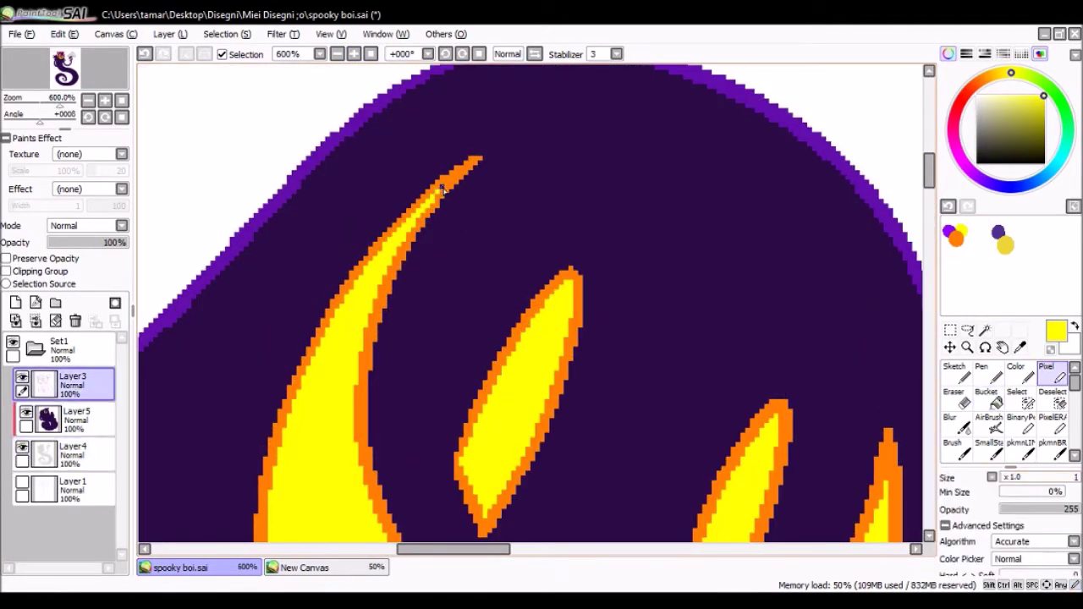
{"action": "left_click", "coordinate": [77, 419]}
{"action": "left_click", "coordinate": [985, 330]}
{"action": "left_click", "coordinate": [406, 256]}
{"action": "key", "text": "ctrl+d"}
{"action": "left_click", "coordinate": [1040, 54]}
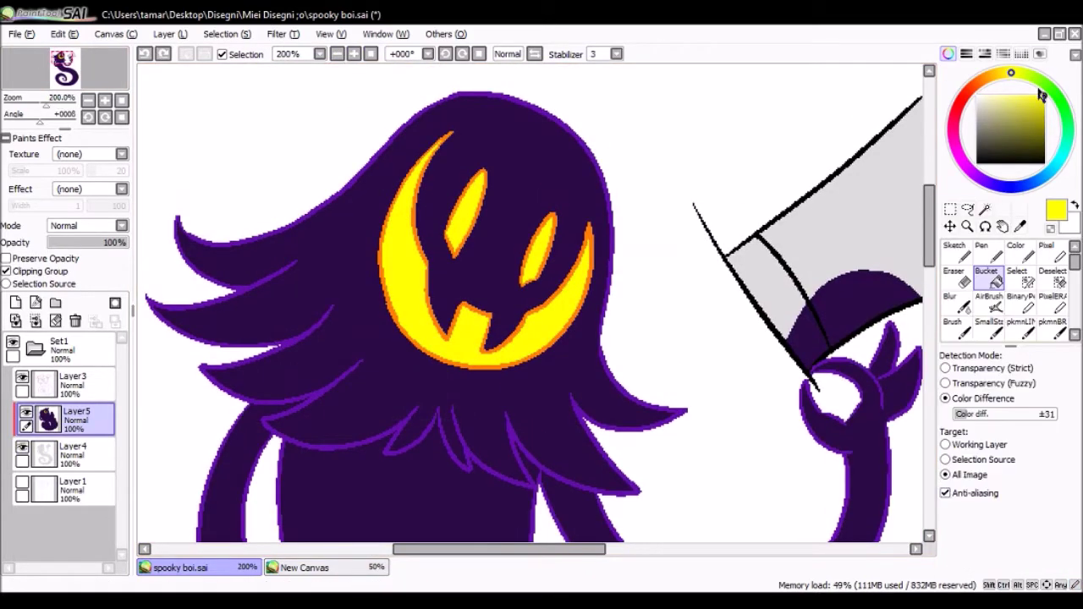
- Select the yellow mouth and both eyes with the Magic Wand, without anti-aliasing, and hide the selection display
{"action": "left_click", "coordinate": [962, 498]}
{"action": "key", "text": "ctrl+plus"}
{"action": "left_click", "coordinate": [823, 423]}
{"action": "left_click", "coordinate": [584, 305]}
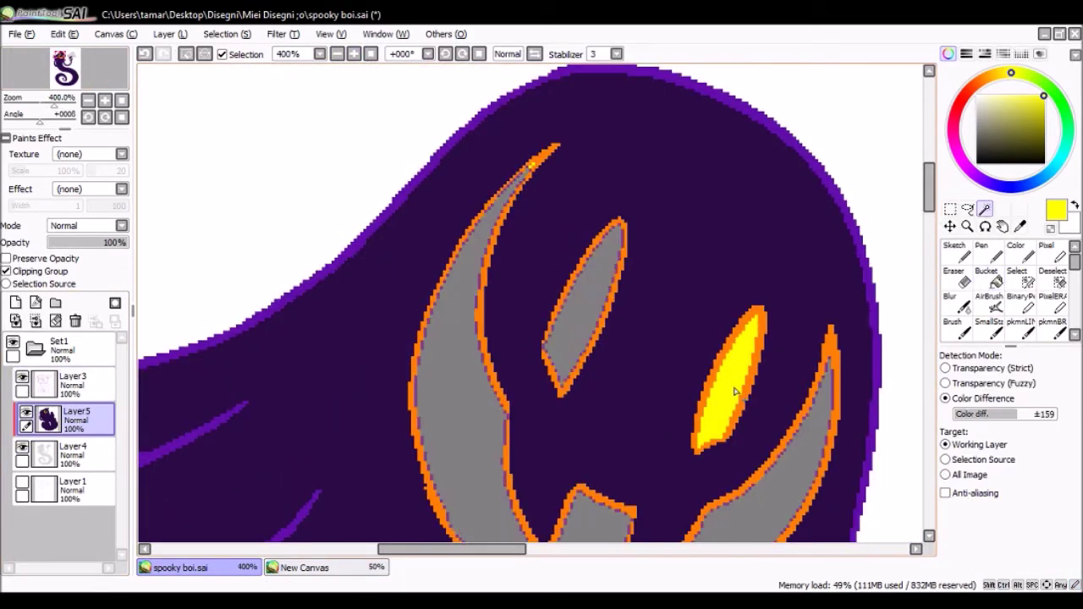
{"action": "left_click", "coordinate": [738, 389]}
{"action": "left_click", "coordinate": [73, 381]}
{"action": "scroll", "coordinate": [544, 177], "scroll_direction": "up", "scroll_amount": 3}
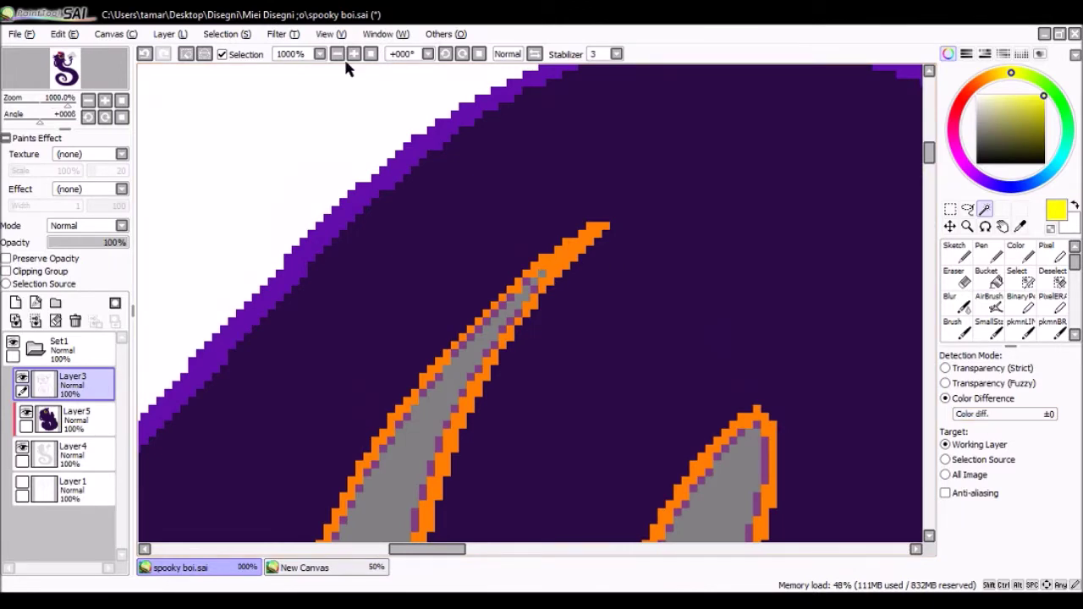
{"action": "left_click", "coordinate": [353, 53]}
{"action": "key", "text": "ctrl+d"}
{"action": "left_click", "coordinate": [354, 53]}
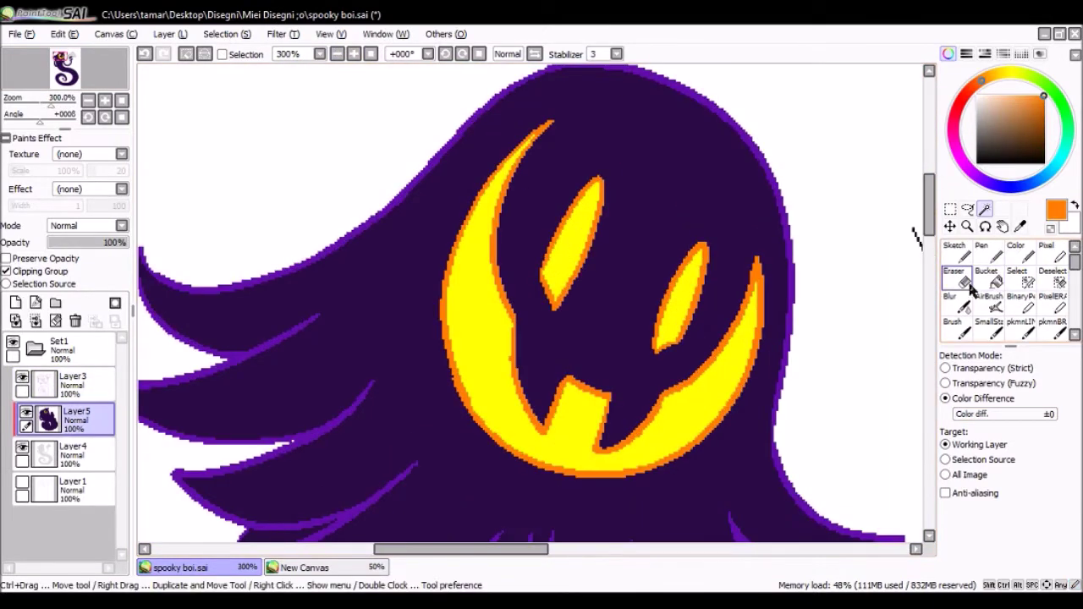
- Dab light orange spots along one side of the mouth with the Pixel brush at size 27
{"action": "key", "text": "n"}
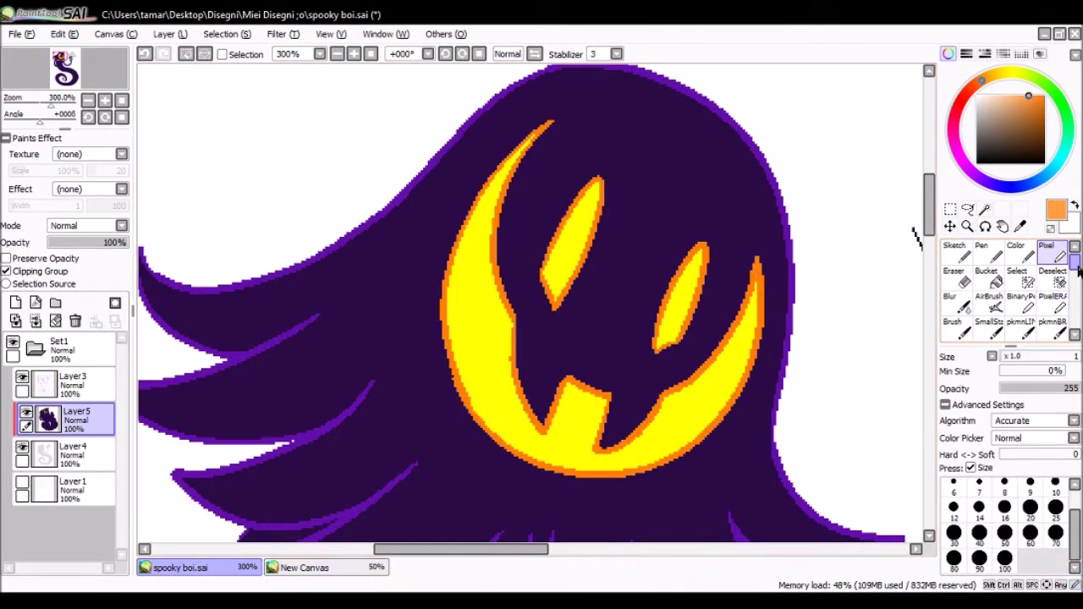
{"action": "left_click", "coordinate": [989, 328]}
{"action": "key", "text": "ctrl+z"}
{"action": "left_click", "coordinate": [994, 378]}
{"action": "key", "text": "ctrl+z"}
{"action": "key", "text": "n"}
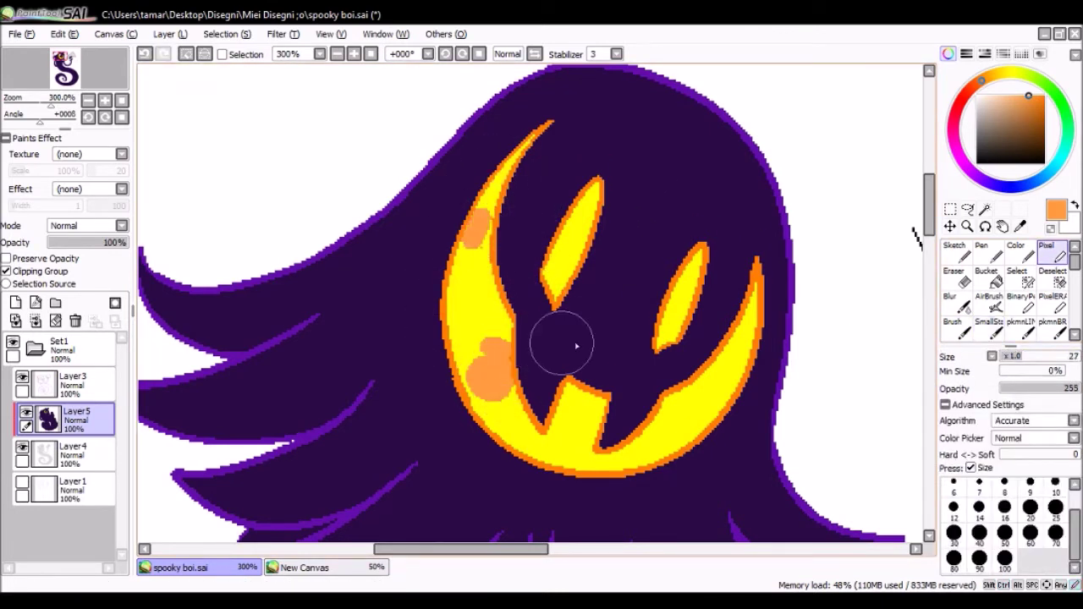
- Blend the light orange into the yellow mouth and add stronger orange dabs along its curve
{"action": "key", "text": "b"}
{"action": "mouse_move", "coordinate": [489, 217]}
{"action": "left_mouse_down"}
{"action": "mouse_move", "coordinate": [680, 431]}
{"action": "mouse_move", "coordinate": [720, 355]}
{"action": "left_mouse_up"}
{"action": "scroll", "coordinate": [542, 305], "scroll_direction": "down", "scroll_amount": 3}
{"action": "scroll", "coordinate": [457, 193], "scroll_direction": "up", "scroll_amount": 4}
{"action": "key", "text": "n"}
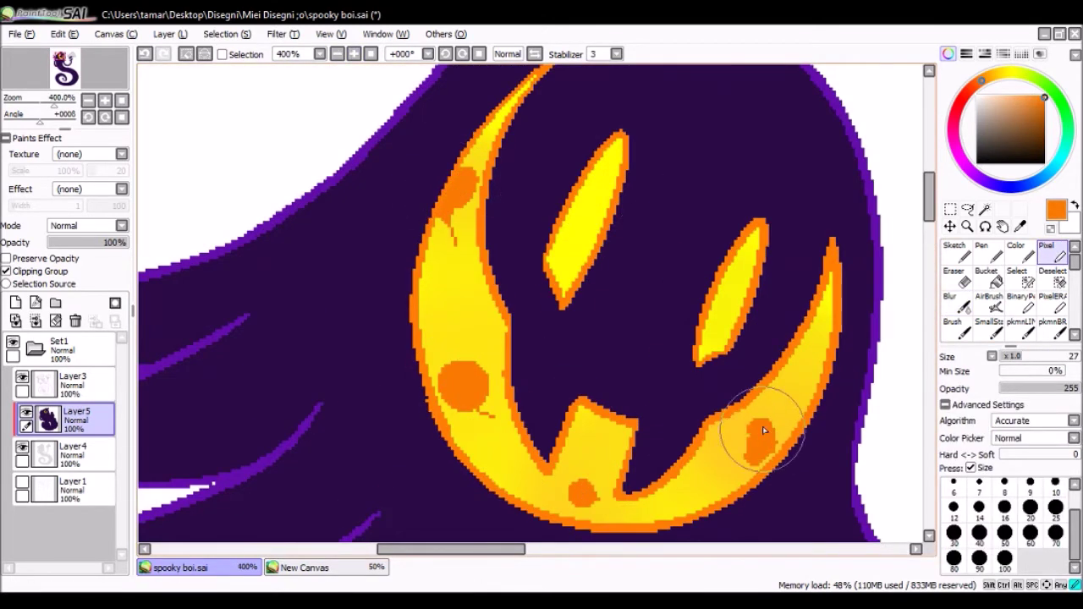
- Blend the strong orange dabs into the yellow mouth with the SmallSta brush at size 15
{"action": "key", "text": "b"}
{"action": "mouse_move", "coordinate": [520, 314]}
{"action": "left_mouse_down"}
{"action": "mouse_move", "coordinate": [464, 365]}
{"action": "mouse_move", "coordinate": [762, 436]}
{"action": "left_mouse_up"}
{"action": "left_click", "coordinate": [999, 332]}
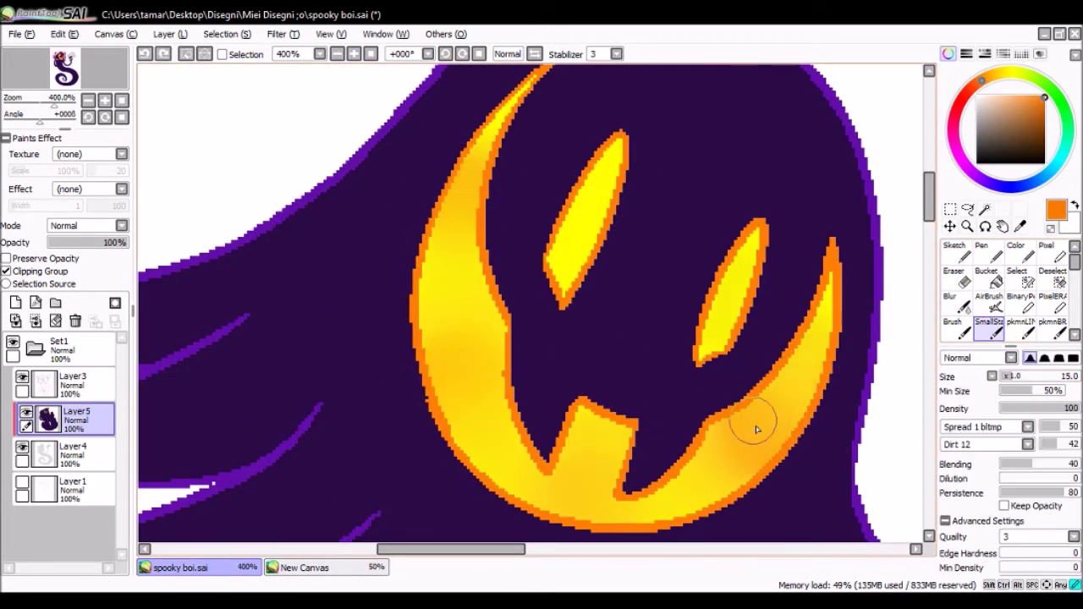
{"action": "left_click_drag", "start_coordinate": [452, 366], "coordinate": [443, 429]}
{"action": "scroll", "coordinate": [443, 428], "scroll_direction": "down", "scroll_amount": 3}
{"action": "scroll", "coordinate": [422, 273], "scroll_direction": "up", "scroll_amount": 3}
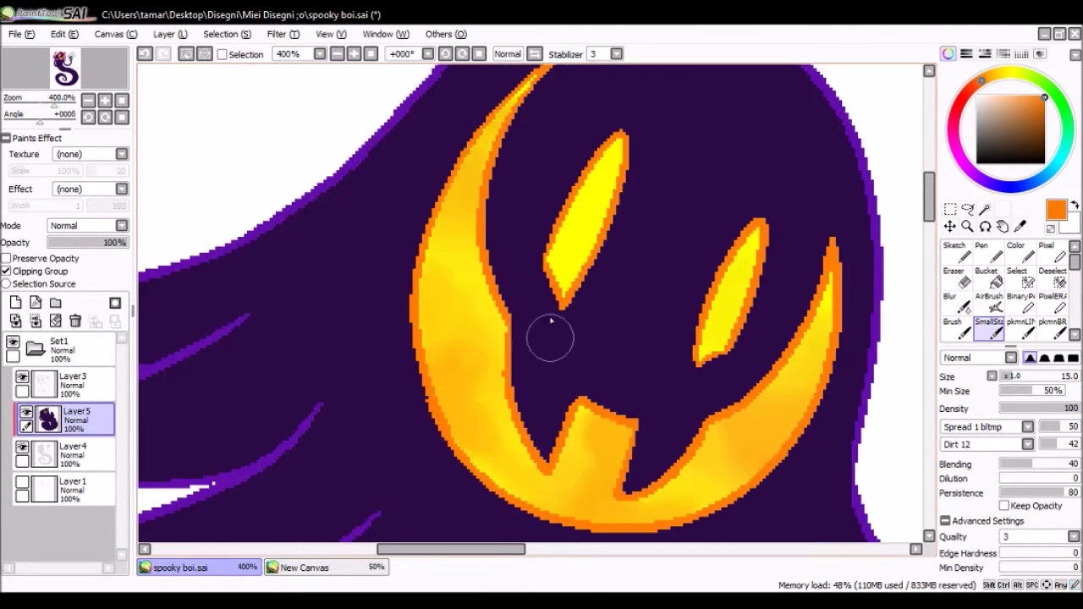
- Refine the shading of the glowing face with the SmallSta brush, using soft orange and yellow
{"action": "scroll", "coordinate": [783, 448], "scroll_direction": "down", "scroll_amount": 5}
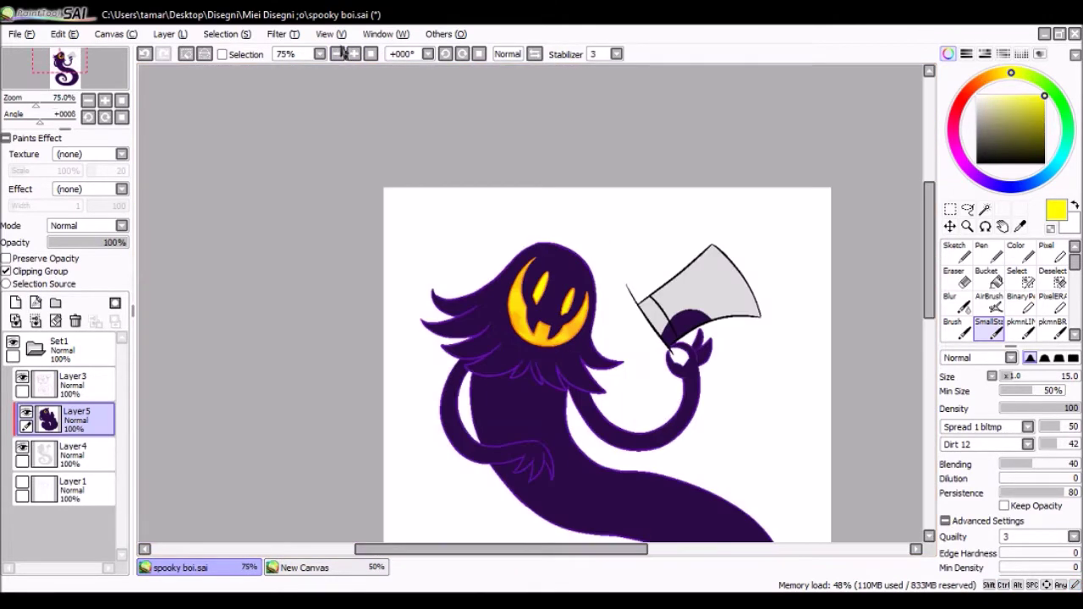
{"action": "scroll", "coordinate": [480, 371], "scroll_direction": "up", "scroll_amount": 4}
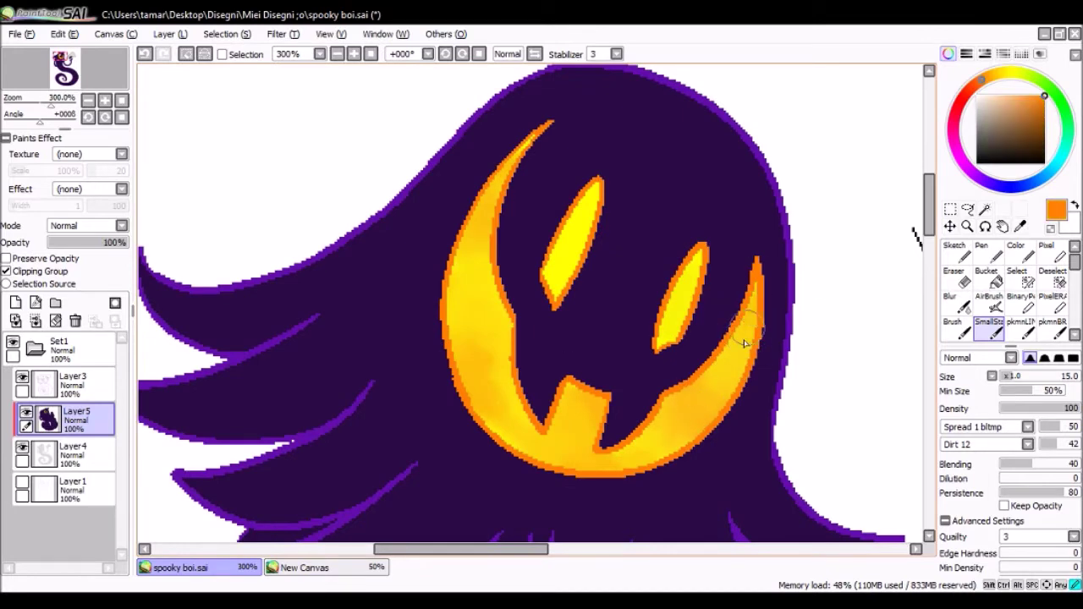
{"action": "scroll", "coordinate": [579, 252], "scroll_direction": "down", "scroll_amount": 4}
{"action": "left_click", "coordinate": [354, 53]}
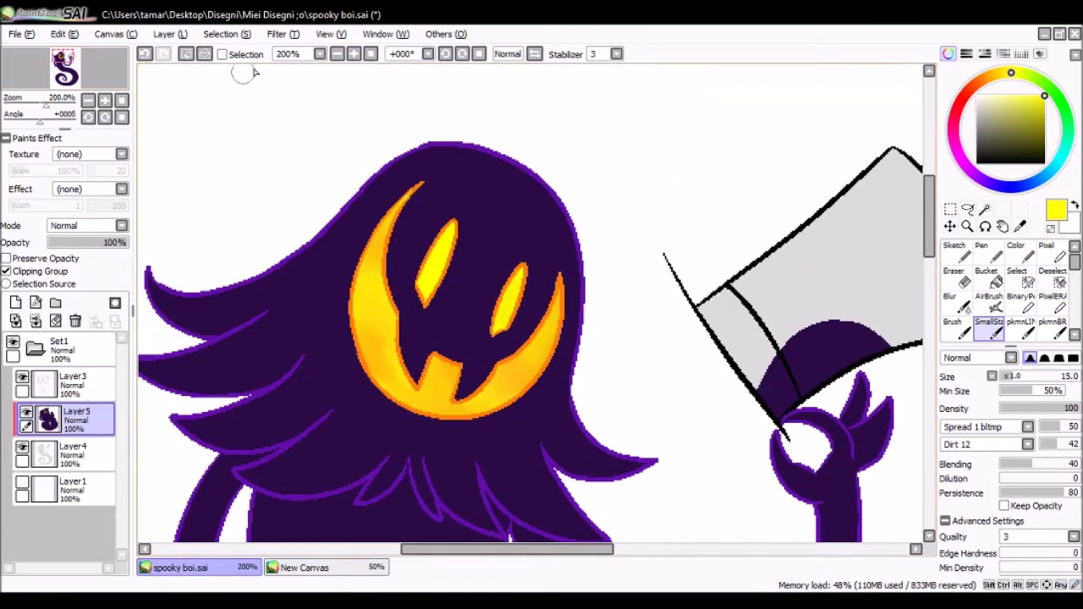
{"action": "left_click", "coordinate": [337, 53]}
{"action": "scroll", "coordinate": [73, 65], "scroll_direction": "up", "scroll_amount": 2}
- Paint the top hat blue-purple on Layer5 with the Pixel brush at size 27
{"action": "left_click", "coordinate": [72, 65]}
{"action": "left_click", "coordinate": [1048, 251]}
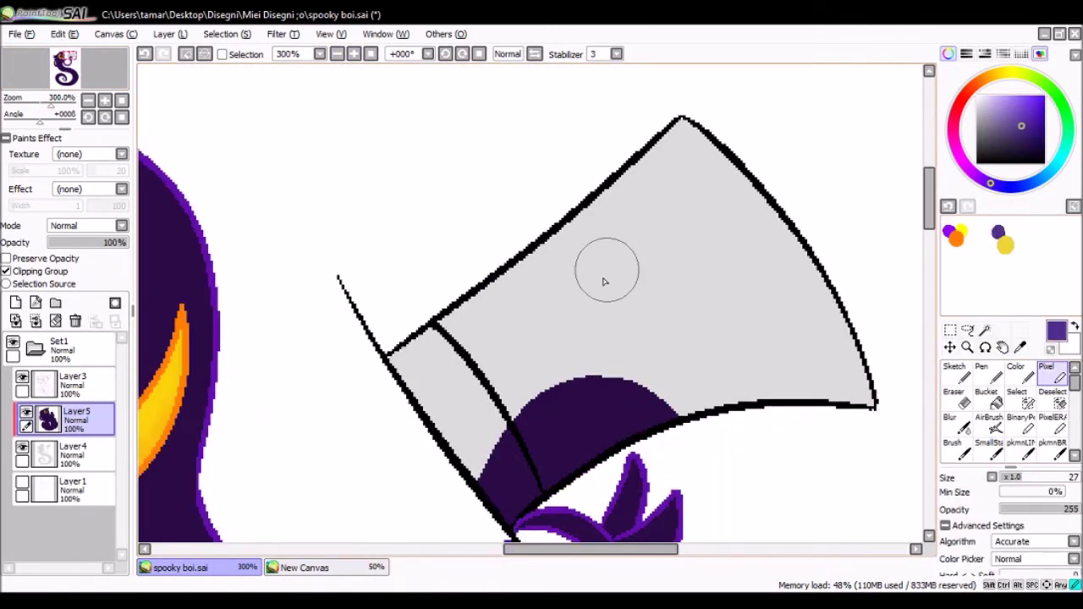
{"action": "left_click", "coordinate": [72, 455]}
{"action": "left_click", "coordinate": [23, 382]}
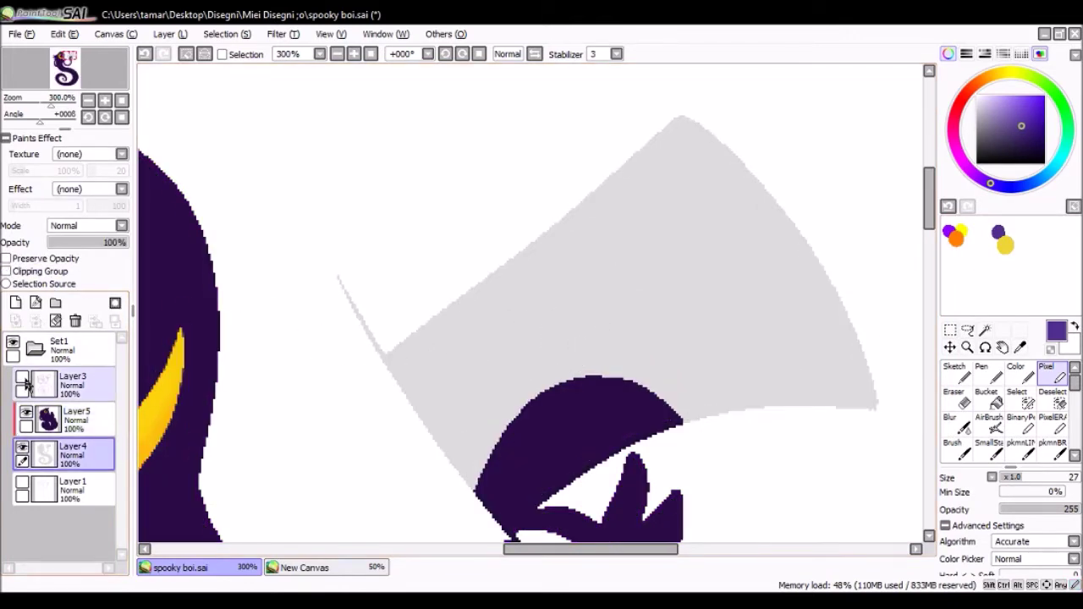
{"action": "left_click", "coordinate": [337, 53]}
{"action": "left_click", "coordinate": [23, 383]}
{"action": "left_click", "coordinate": [73, 420]}
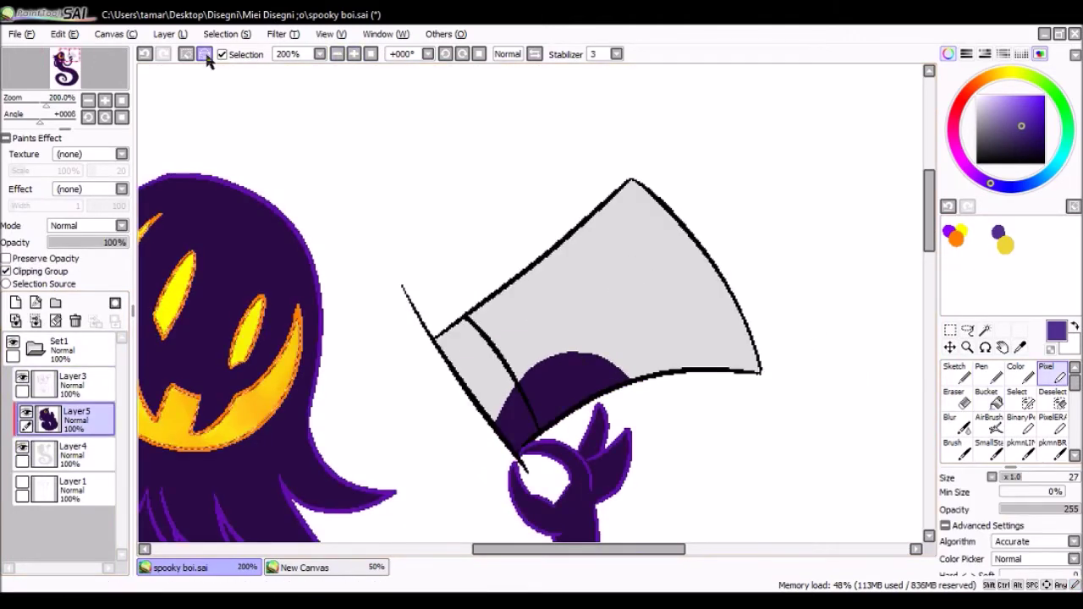
{"action": "left_click", "coordinate": [354, 54]}
{"action": "left_click", "coordinate": [354, 53]}
{"action": "mouse_move", "coordinate": [394, 330]}
{"action": "left_mouse_down"}
{"action": "mouse_move", "coordinate": [423, 351]}
{"action": "mouse_move", "coordinate": [520, 181]}
{"action": "mouse_move", "coordinate": [720, 412]}
{"action": "mouse_move", "coordinate": [345, 468]}
{"action": "mouse_move", "coordinate": [393, 449]}
{"action": "left_mouse_up"}
{"action": "scroll", "coordinate": [448, 213], "scroll_direction": "down", "scroll_amount": 3}
{"action": "mouse_move", "coordinate": [448, 212]}
{"action": "left_mouse_down"}
{"action": "mouse_move", "coordinate": [551, 201]}
{"action": "mouse_move", "coordinate": [597, 252]}
{"action": "left_mouse_up"}
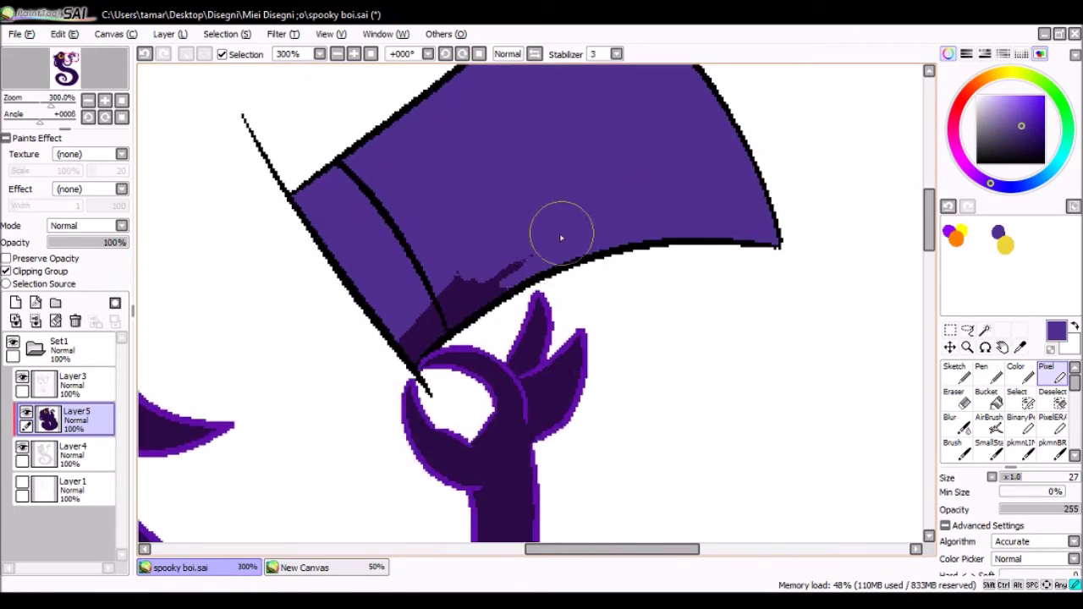
- Cover the remaining dark purple near the hat's lower edge and fill the hatband with gold using the Bucket
{"action": "key", "text": "ctrl+plus"}
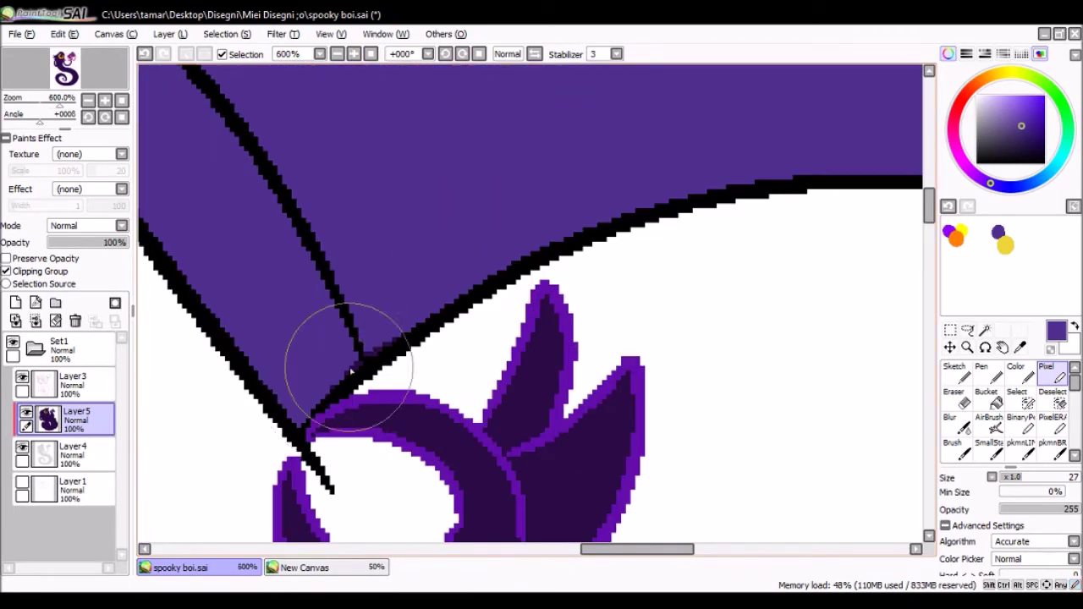
{"action": "key", "text": "ctrl+minus"}
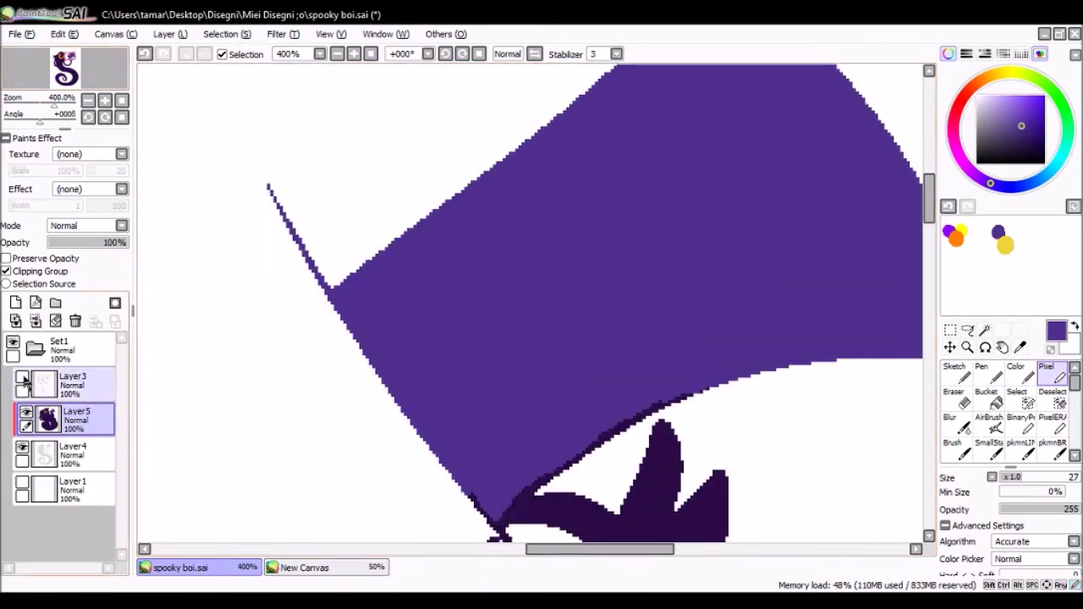
{"action": "left_click", "coordinate": [66, 66]}
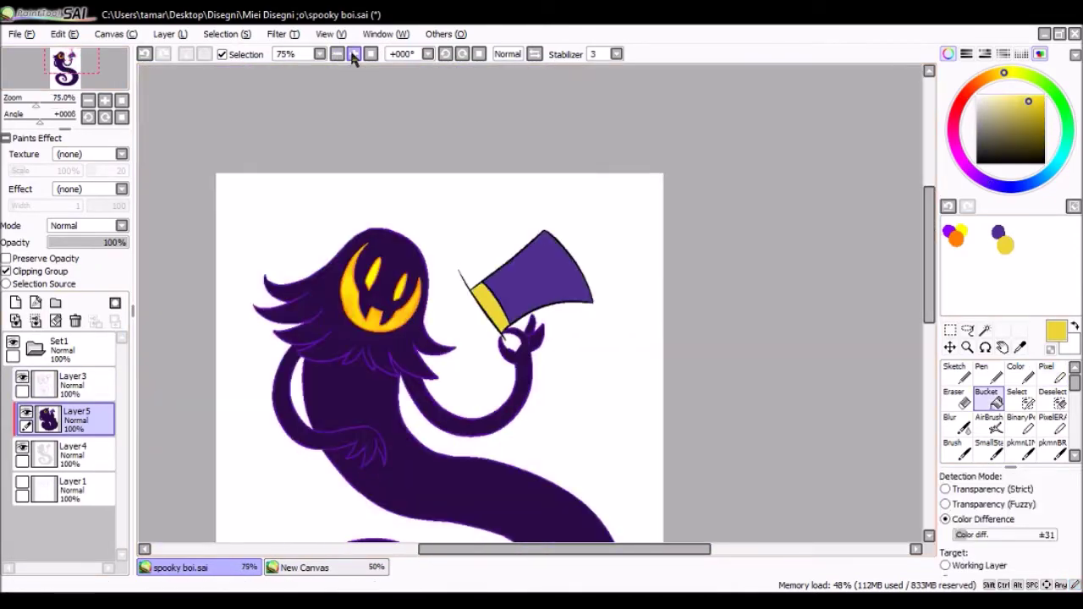
{"action": "left_click", "coordinate": [351, 53]}
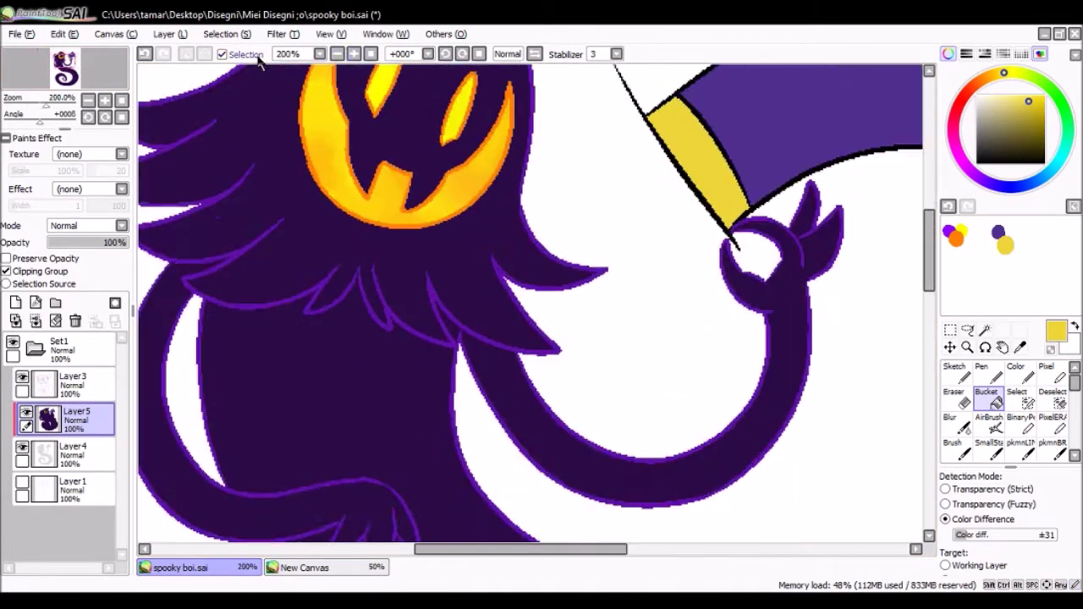
- Select the ghost and hat silhouette from Layer4 with the Magic Wand, expanded slightly past the outline, and add a new layer
{"action": "left_click", "coordinate": [955, 239]}
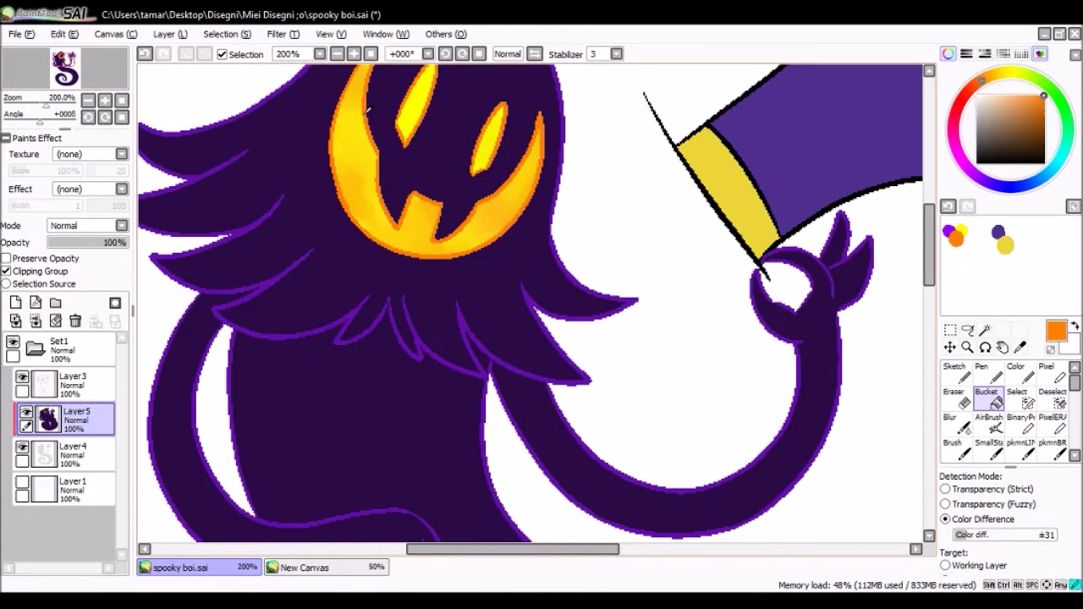
{"action": "left_click", "coordinate": [75, 454]}
{"action": "left_click", "coordinate": [984, 329]}
{"action": "left_click", "coordinate": [669, 355]}
{"action": "left_click_drag", "start_coordinate": [929, 254], "coordinate": [929, 271]}
{"action": "left_click", "coordinate": [26, 415]}
{"action": "left_click", "coordinate": [26, 414]}
{"action": "left_click", "coordinate": [15, 302]}
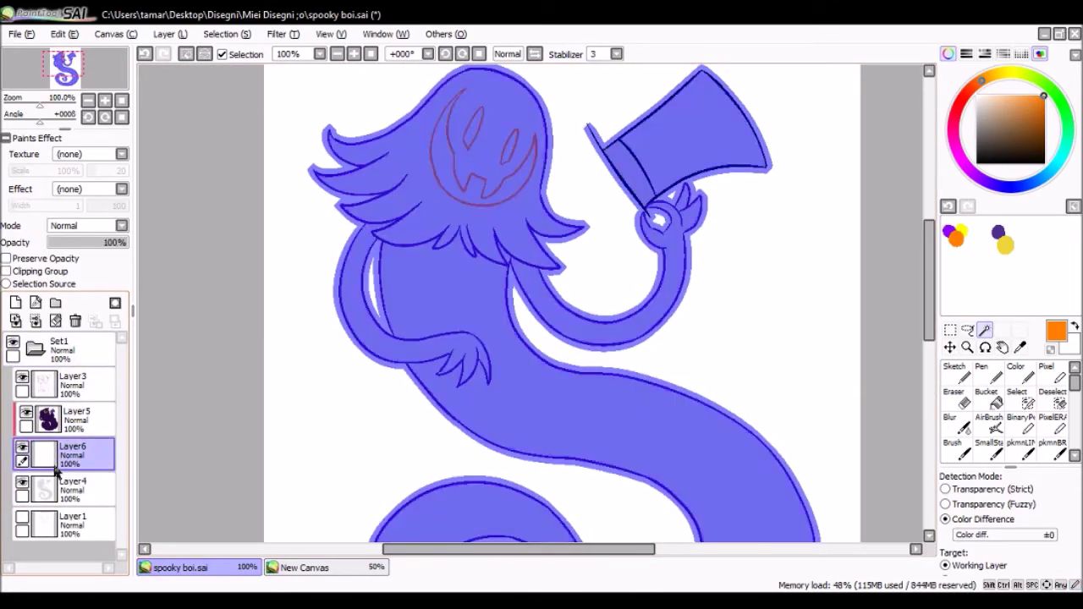
- Move the new layer below Layer4 and paint the hidden selection orange with the Pixel brush at size 100, outlining ghost and hat
{"action": "left_click", "coordinate": [222, 53]}
{"action": "left_click", "coordinate": [337, 53]}
{"action": "left_click", "coordinate": [1048, 373]}
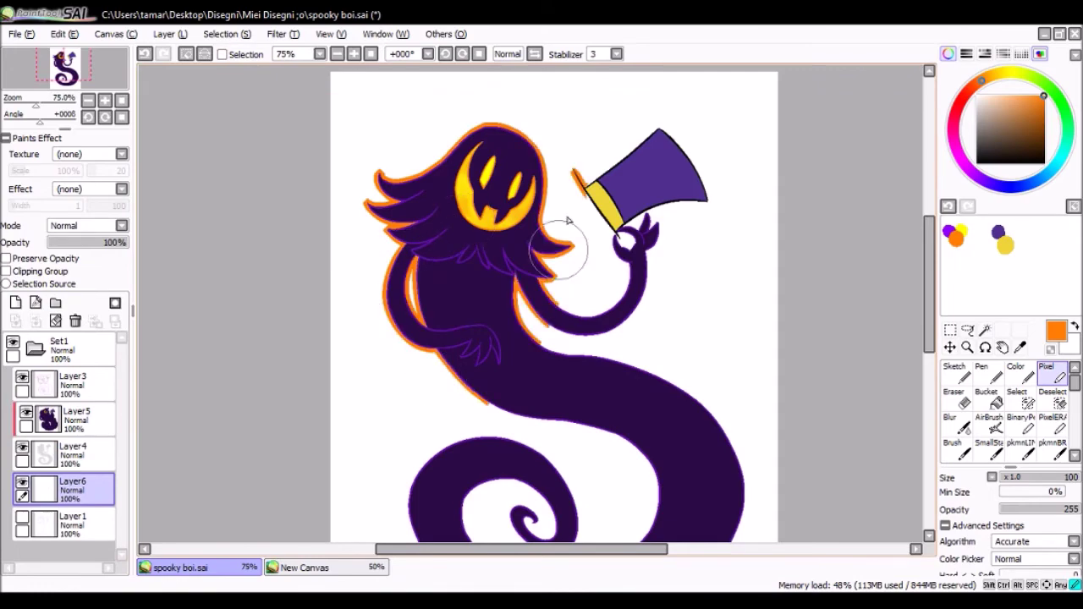
{"action": "scroll", "coordinate": [564, 283], "scroll_direction": "down", "scroll_amount": 3}
{"action": "left_click_drag", "start_coordinate": [716, 267], "coordinate": [744, 291]}
{"action": "key", "text": "ctrl+plus"}
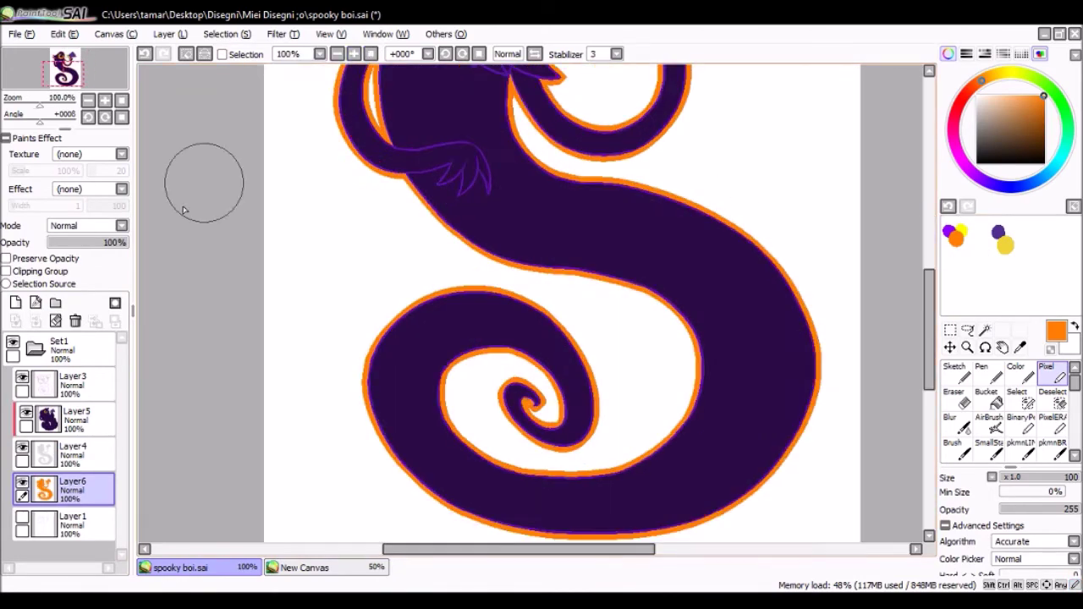
- Fill the gap between the bent arm and body and the hole in the raised hand with orange on Layer6
{"action": "left_click", "coordinate": [27, 414]}
{"action": "scroll", "coordinate": [534, 305], "scroll_direction": "up", "scroll_amount": 5}
{"action": "left_click", "coordinate": [27, 415]}
{"action": "scroll", "coordinate": [370, 286], "scroll_direction": "down", "scroll_amount": 3}
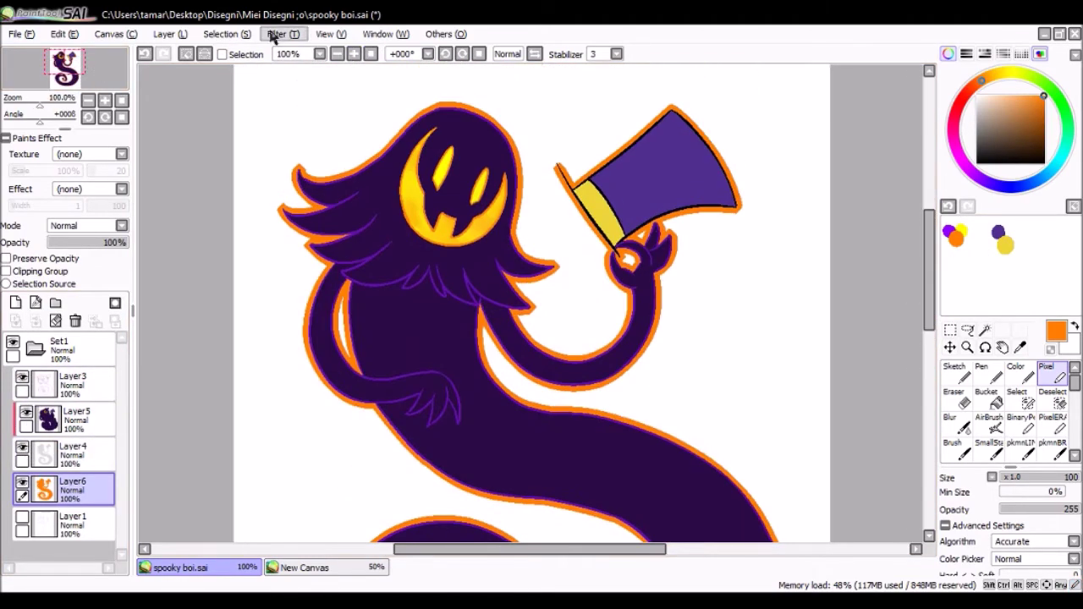
{"action": "scroll", "coordinate": [370, 285], "scroll_direction": "up", "scroll_amount": 3}
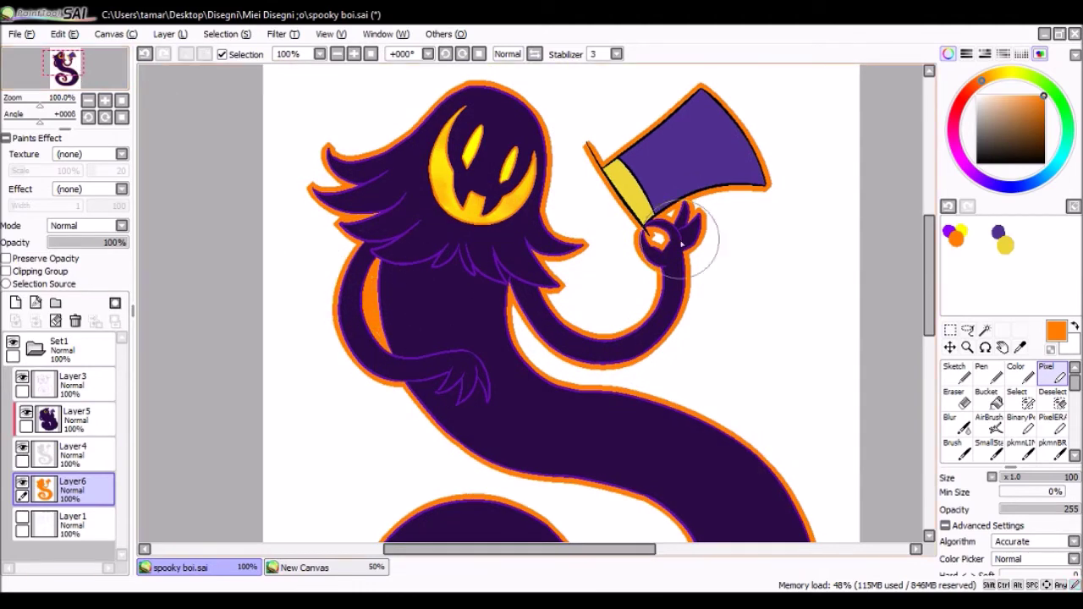
{"action": "scroll", "coordinate": [681, 244], "scroll_direction": "down", "scroll_amount": 5}
{"action": "scroll", "coordinate": [310, 138], "scroll_direction": "down", "scroll_amount": 1}
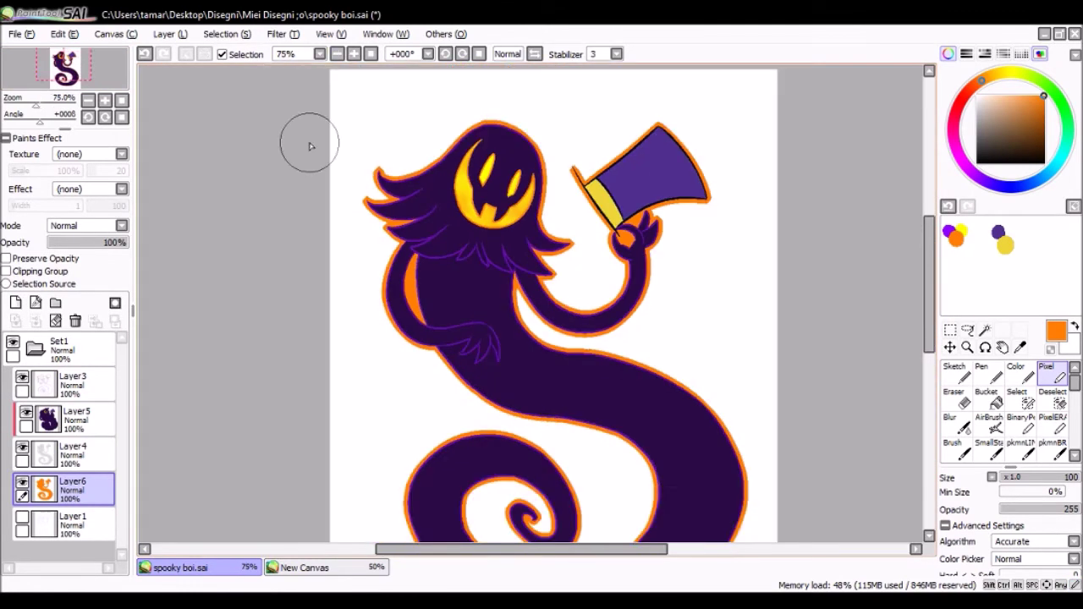
- Apply the Watercolor texture at 50% scale to the Set1 folder and save the drawing
{"action": "left_click", "coordinate": [337, 53]}
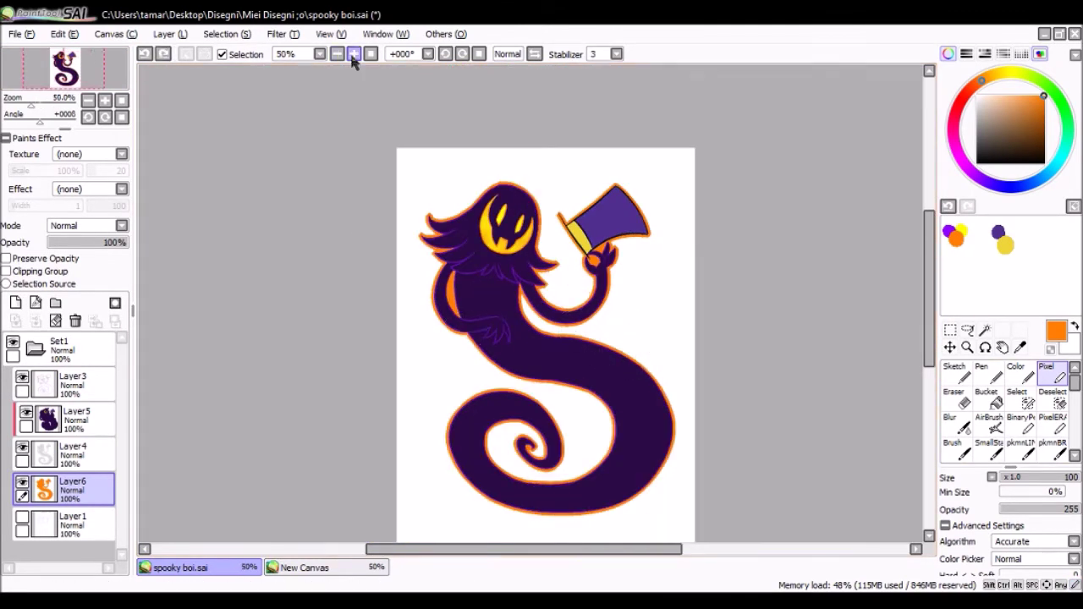
{"action": "left_click", "coordinate": [354, 53]}
{"action": "left_click", "coordinate": [73, 340]}
{"action": "left_click", "coordinate": [122, 154]}
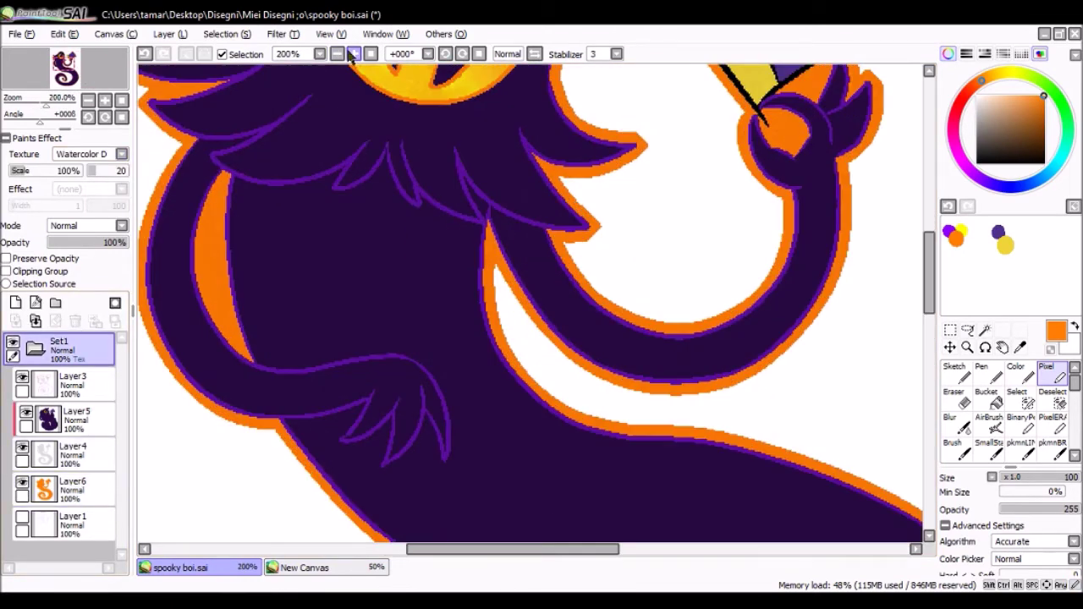
{"action": "left_click", "coordinate": [337, 54]}
{"action": "left_click", "coordinate": [354, 54]}
{"action": "scroll", "coordinate": [593, 350], "scroll_direction": "down", "scroll_amount": 3}
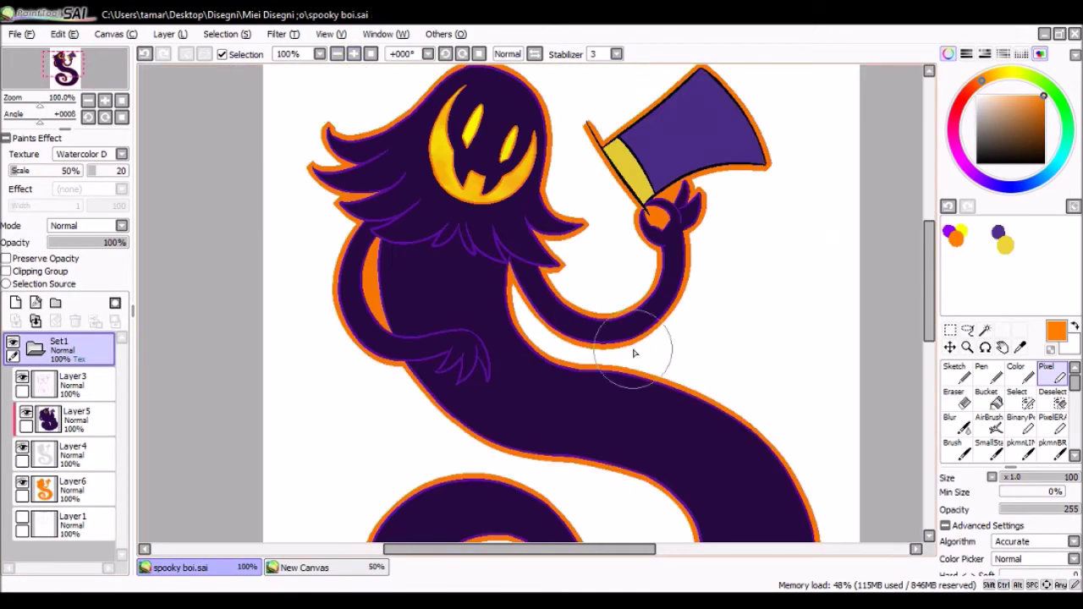
- Add a layer above Layer5, lower its opacity and draw faint strokes on the top hat's crown
{"action": "left_click", "coordinate": [353, 53]}
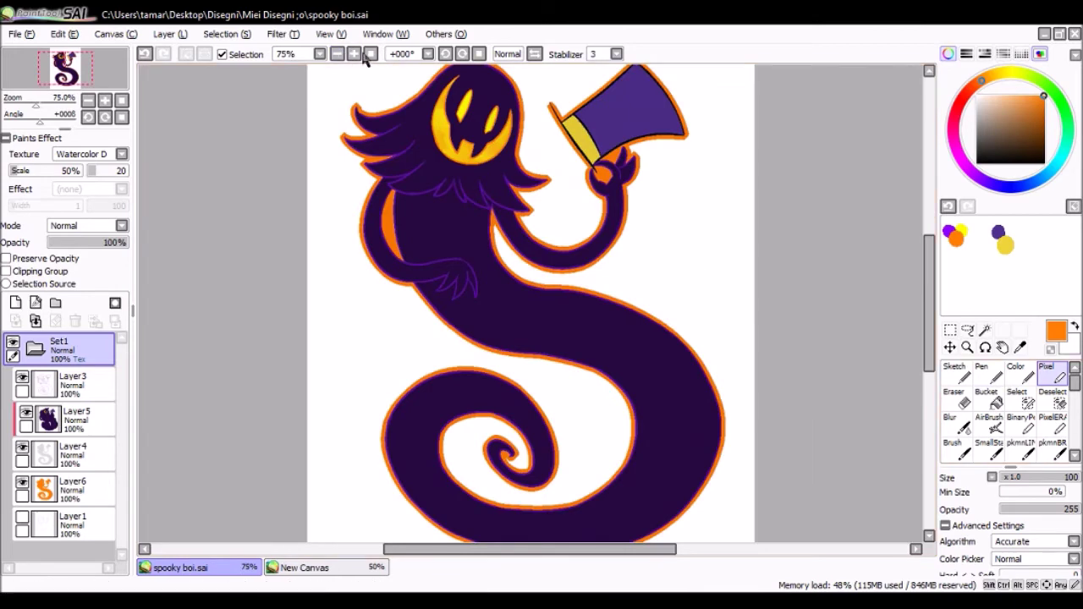
{"action": "left_click", "coordinate": [353, 53]}
{"action": "left_click", "coordinate": [354, 54]}
{"action": "scroll", "coordinate": [395, 213], "scroll_direction": "up", "scroll_amount": 1}
{"action": "left_click", "coordinate": [76, 419]}
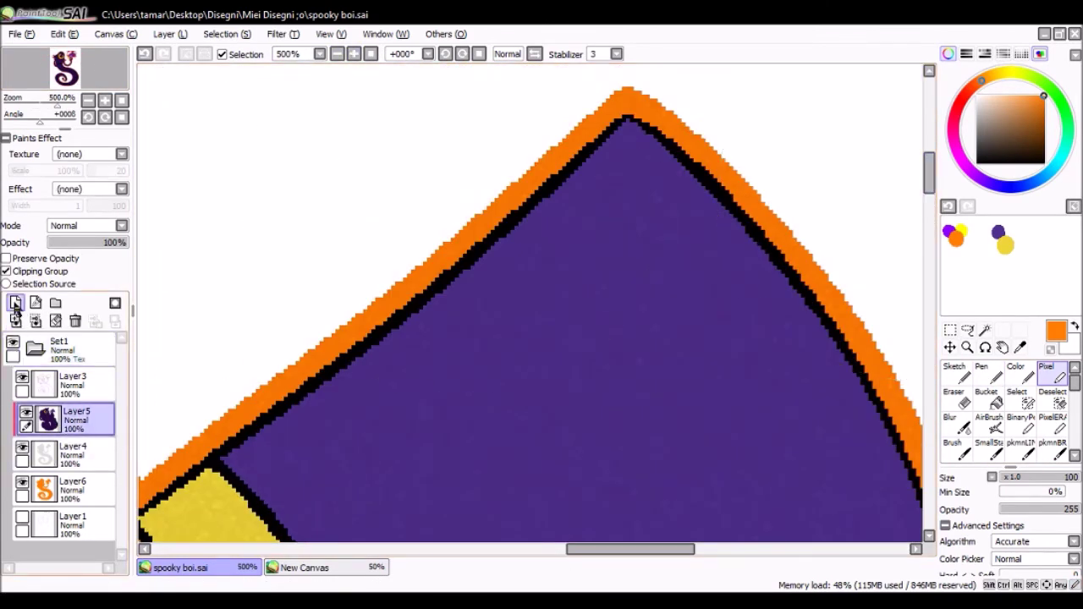
{"action": "left_click", "coordinate": [15, 305]}
{"action": "left_click", "coordinate": [69, 242]}
{"action": "mouse_move", "coordinate": [523, 286]}
{"action": "left_mouse_down"}
{"action": "mouse_move", "coordinate": [612, 339]}
{"action": "mouse_move", "coordinate": [682, 272]}
{"action": "mouse_move", "coordinate": [660, 372]}
{"action": "left_mouse_up"}
{"action": "scroll", "coordinate": [564, 314], "scroll_direction": "down", "scroll_amount": 4}
{"action": "left_click", "coordinate": [337, 53]}
{"action": "left_click", "coordinate": [337, 53]}
{"action": "left_click", "coordinate": [370, 53]}
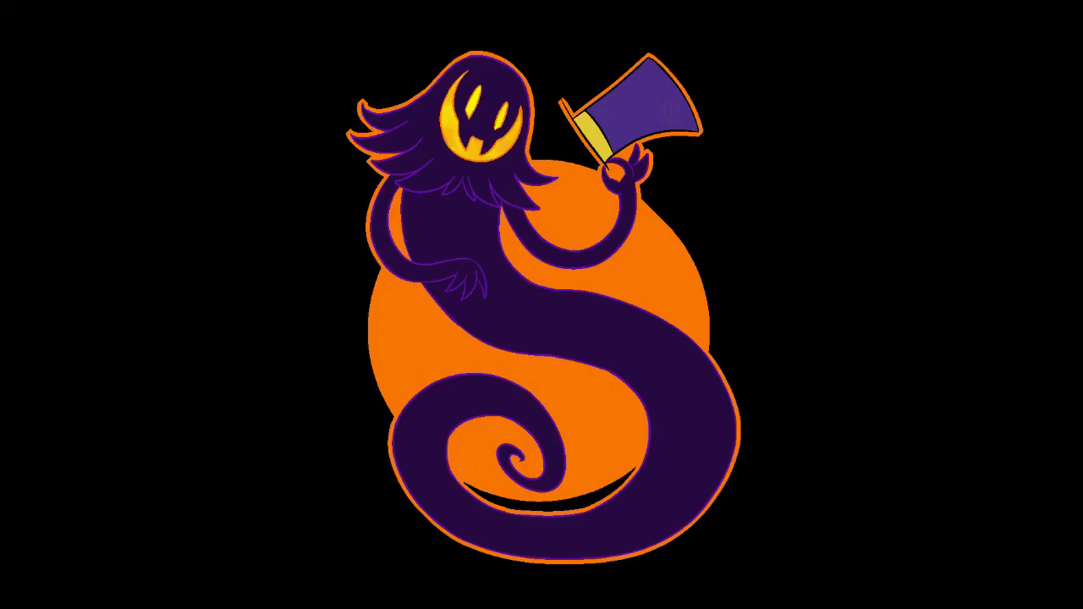